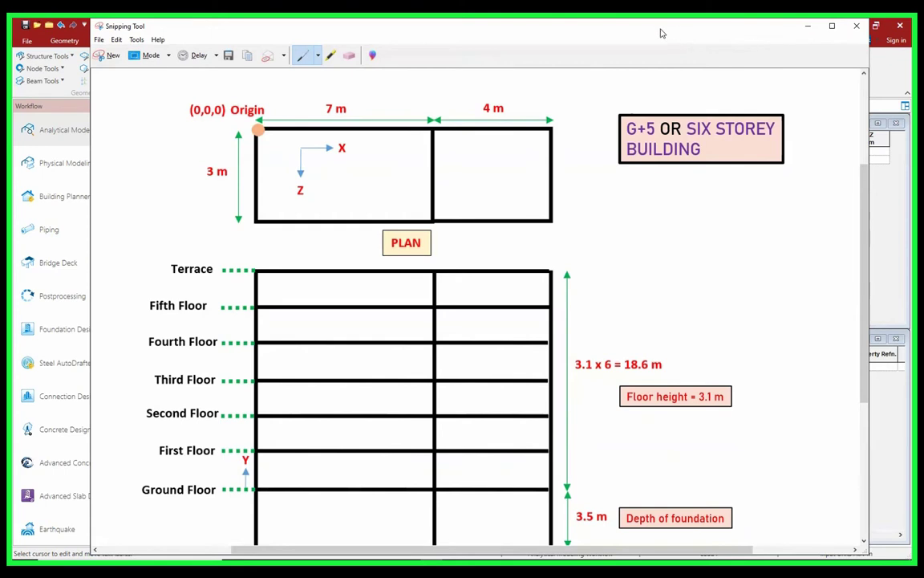
Step: Put the reference drawing away and delete the title text block from the Whole Structure view
drag(664, 33, 660, 33)
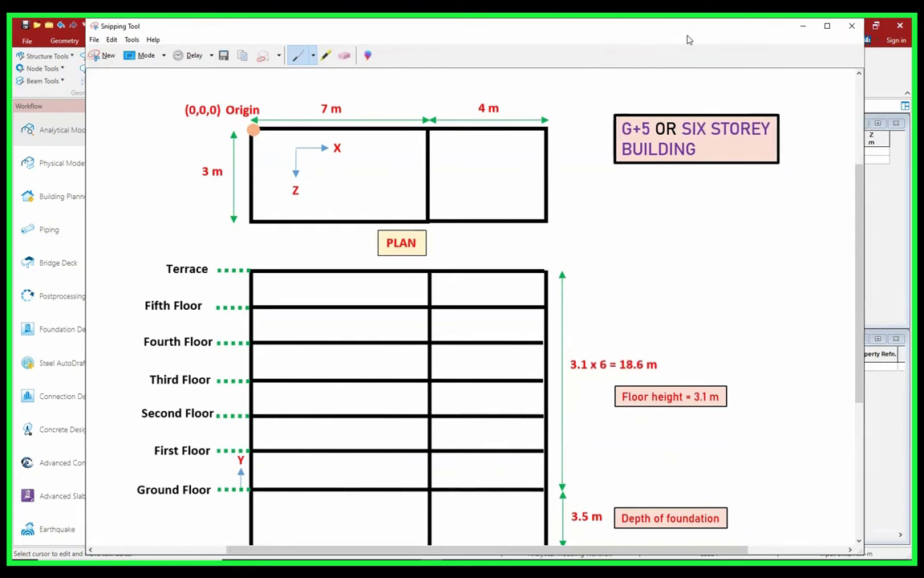
click(802, 27)
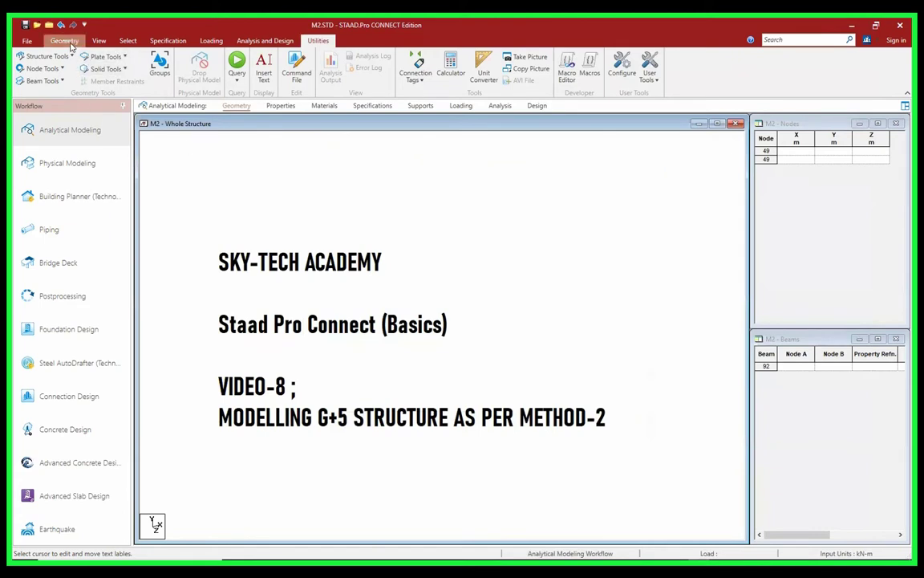
click(66, 41)
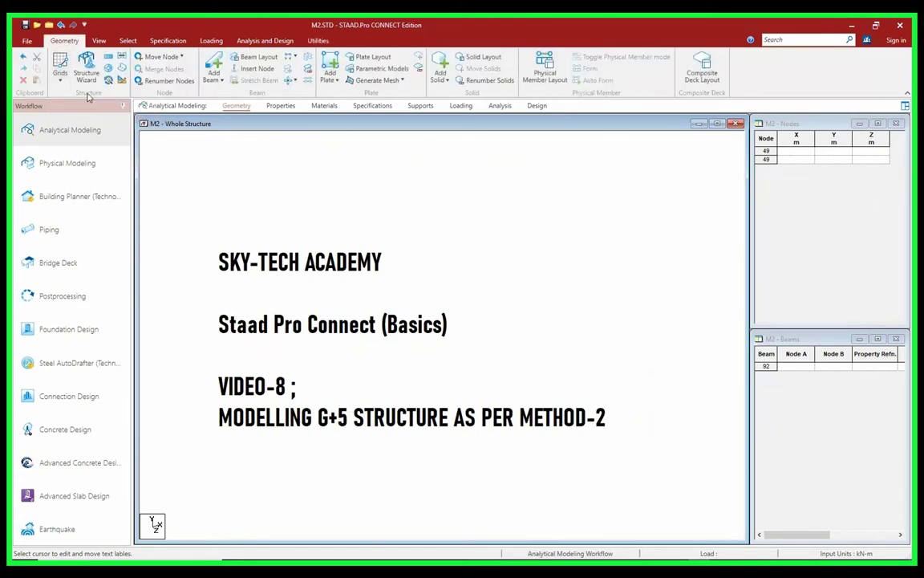
right_click(337, 262)
key(Delete)
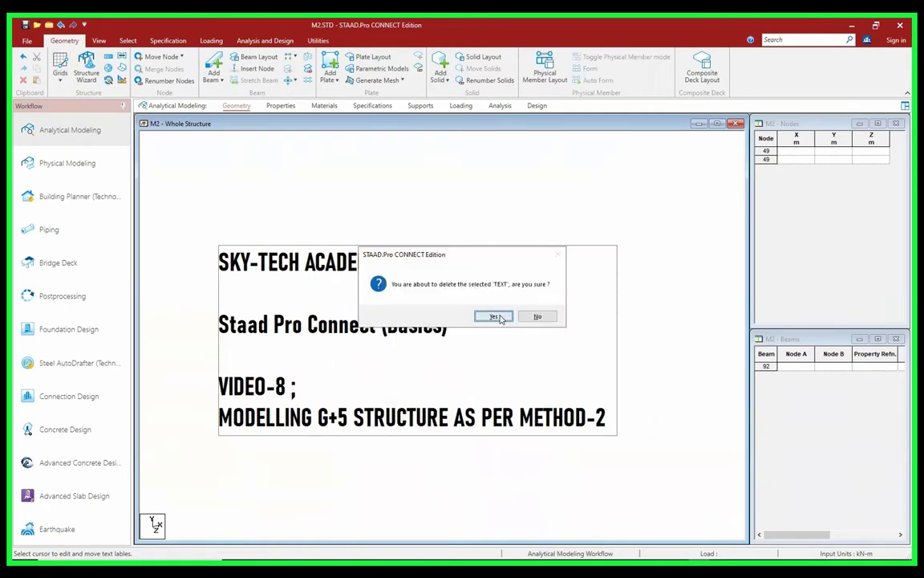
key(Return)
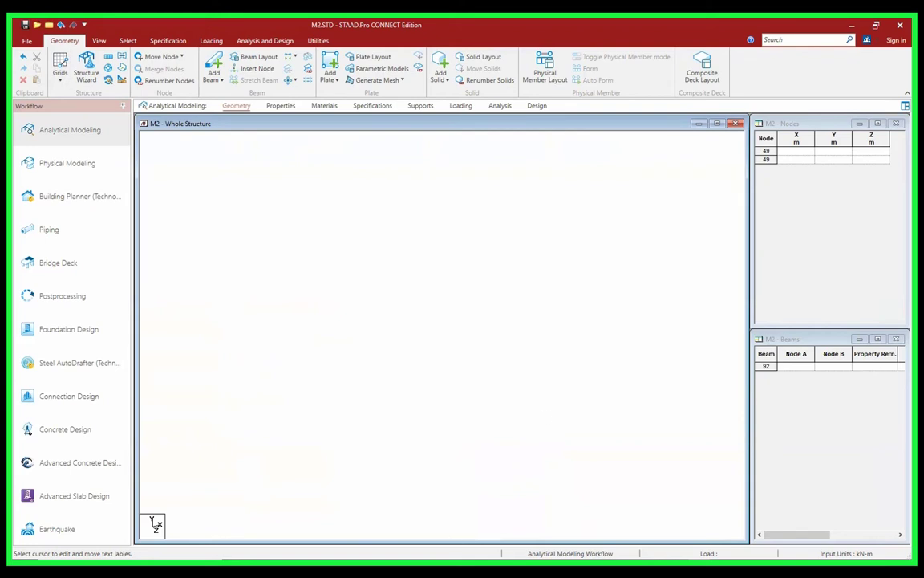
Step: Consult the building's reference drawing and open the Snap Node/Beam grid settings, placed clear of the node and beam tables
key(alt+Tab)
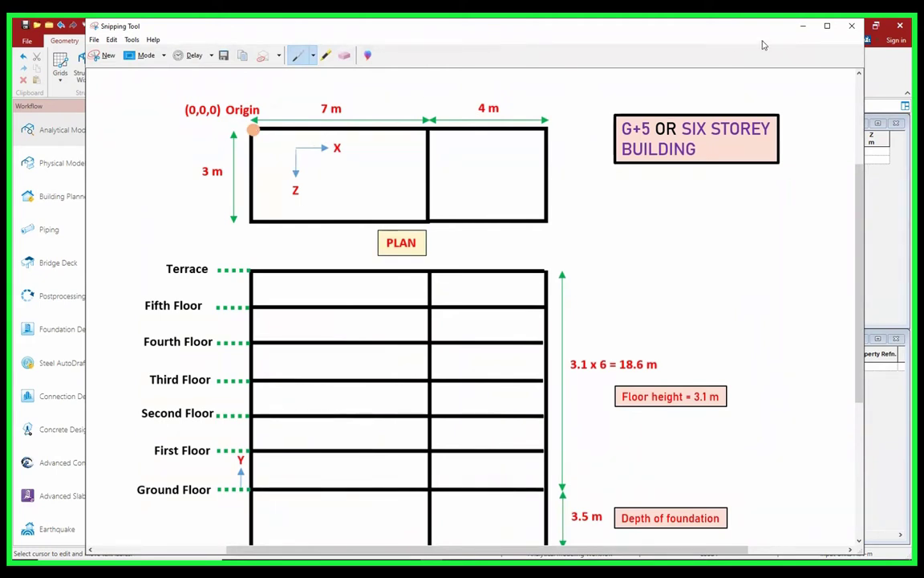
click(803, 28)
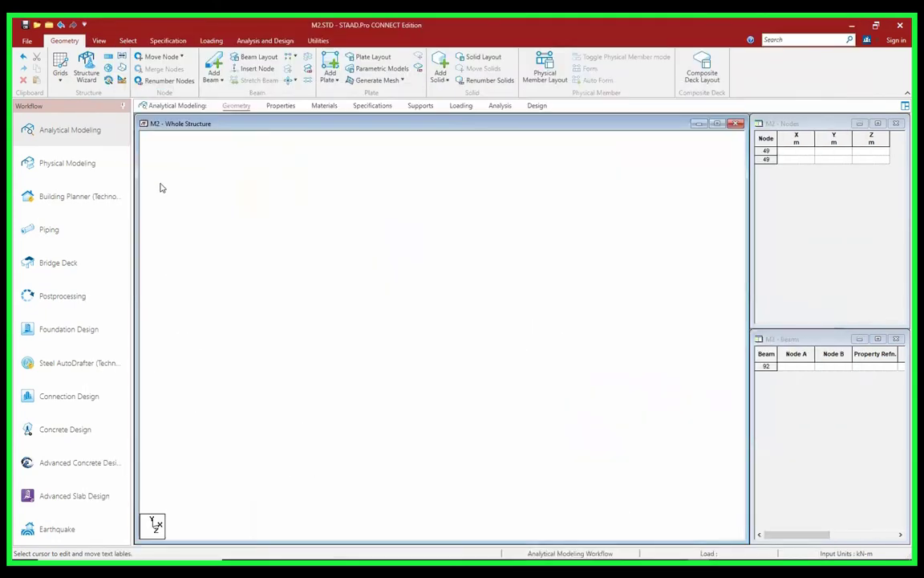
click(60, 73)
click(81, 98)
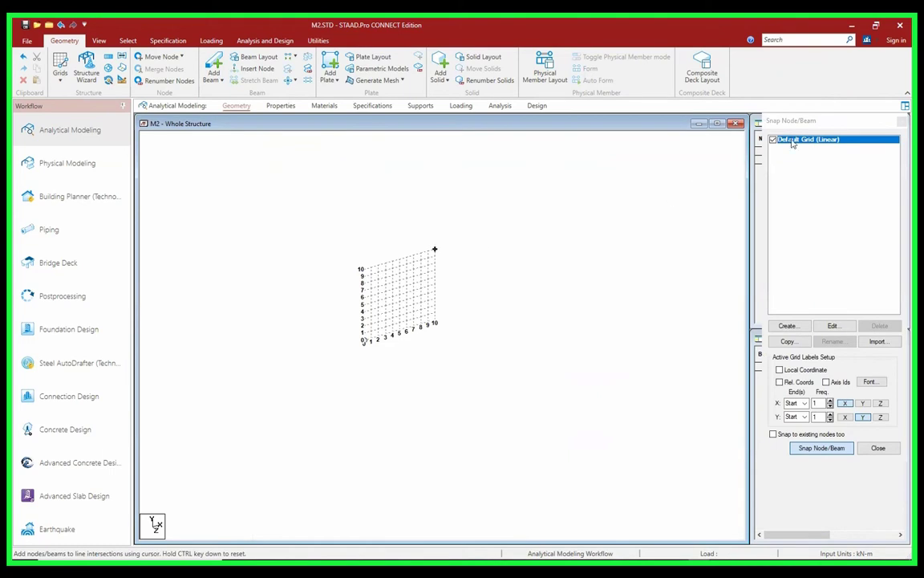
click(815, 121)
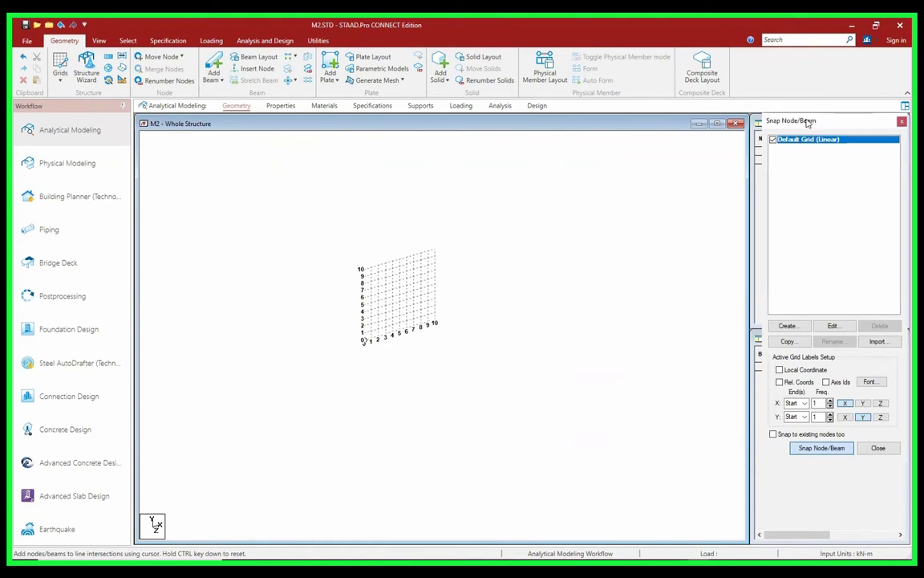
drag(809, 122, 557, 120)
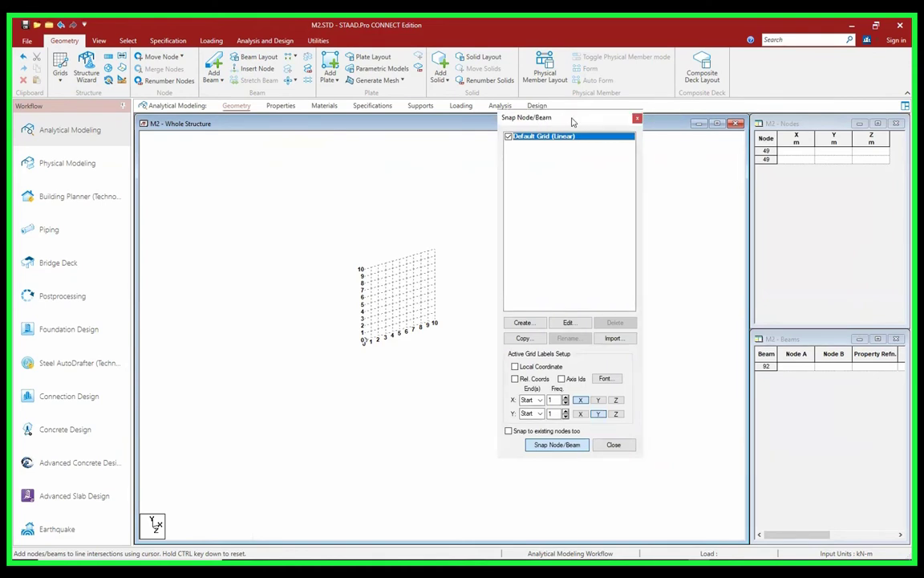
drag(573, 121, 605, 109)
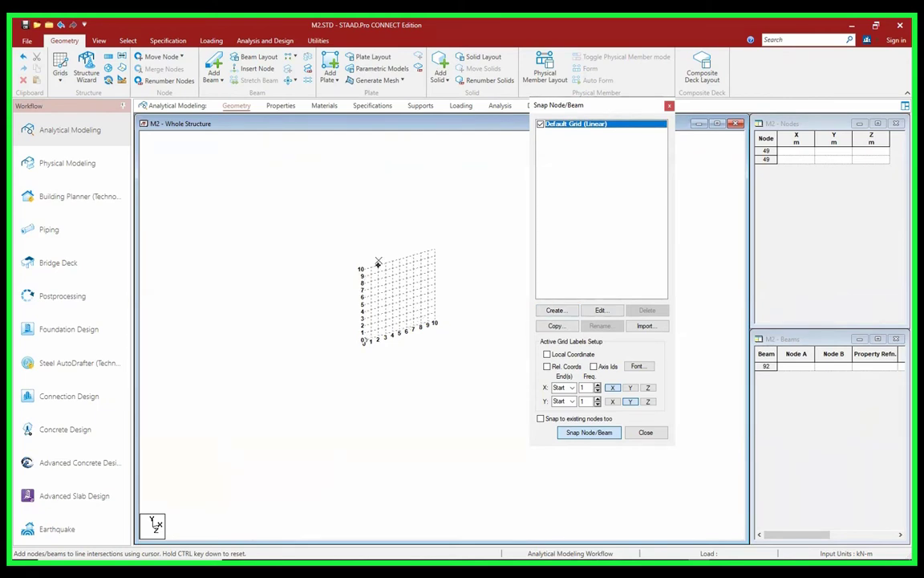
Step: Edit the default linear grid so that it lies in the X-Z plane
click(601, 312)
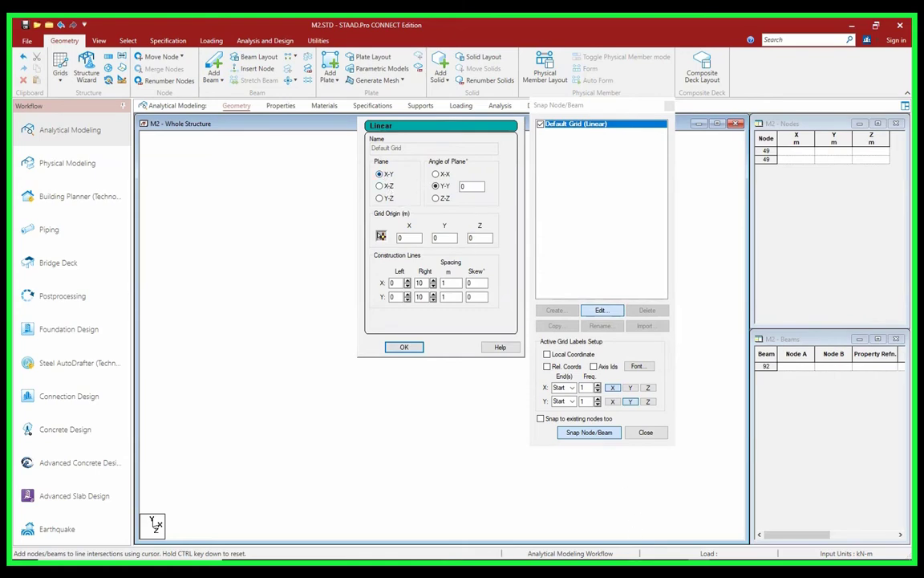
key(alt+Tab)
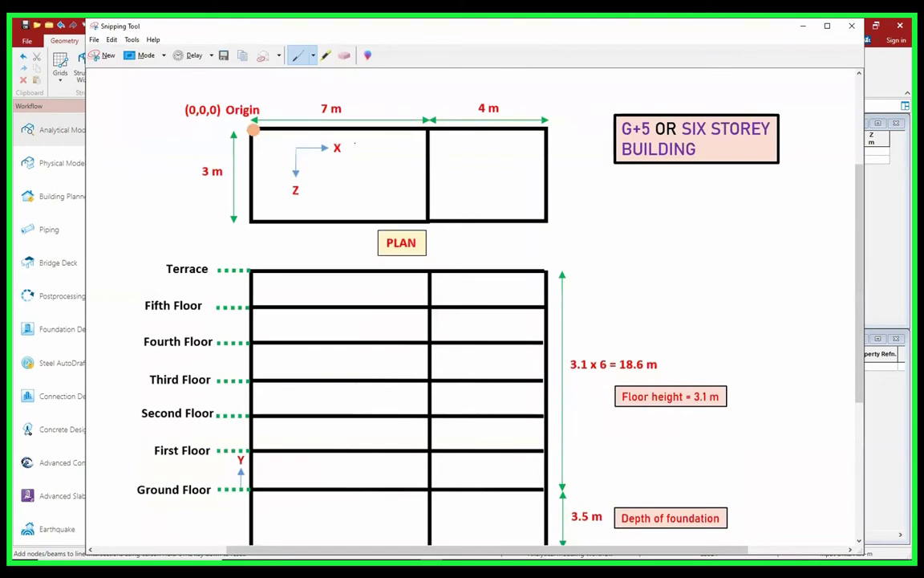
key(alt+Tab)
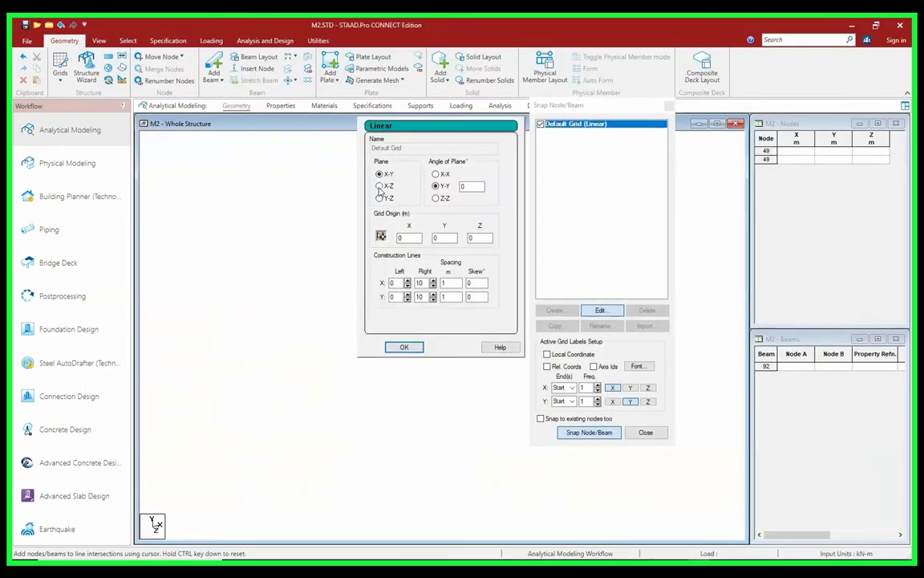
click(380, 186)
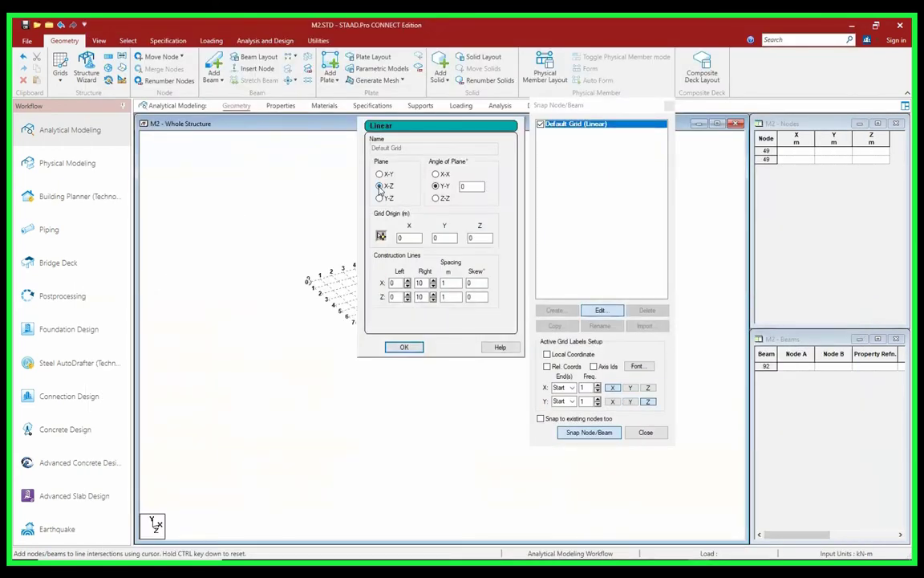
click(405, 347)
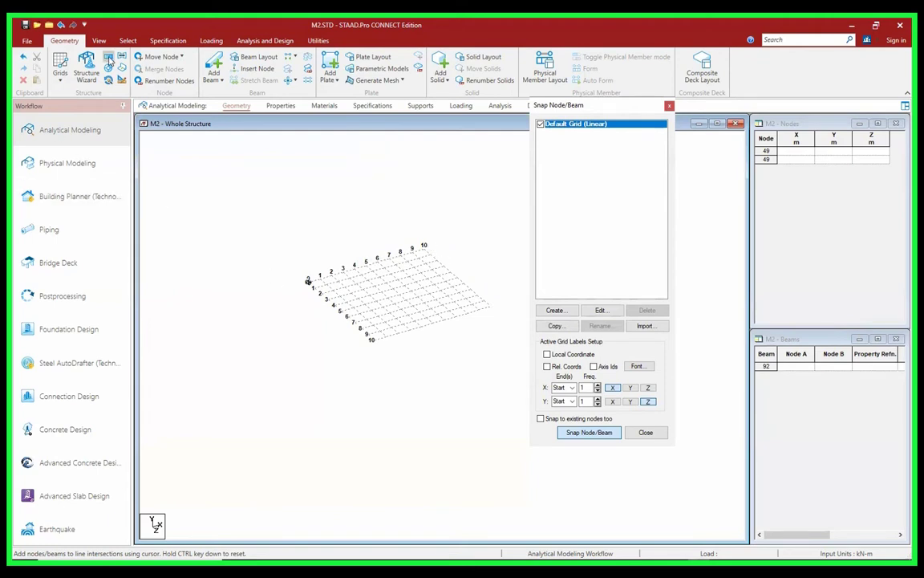
Step: Show the model in top view from +Y and compare the grid with the reference plan
click(103, 40)
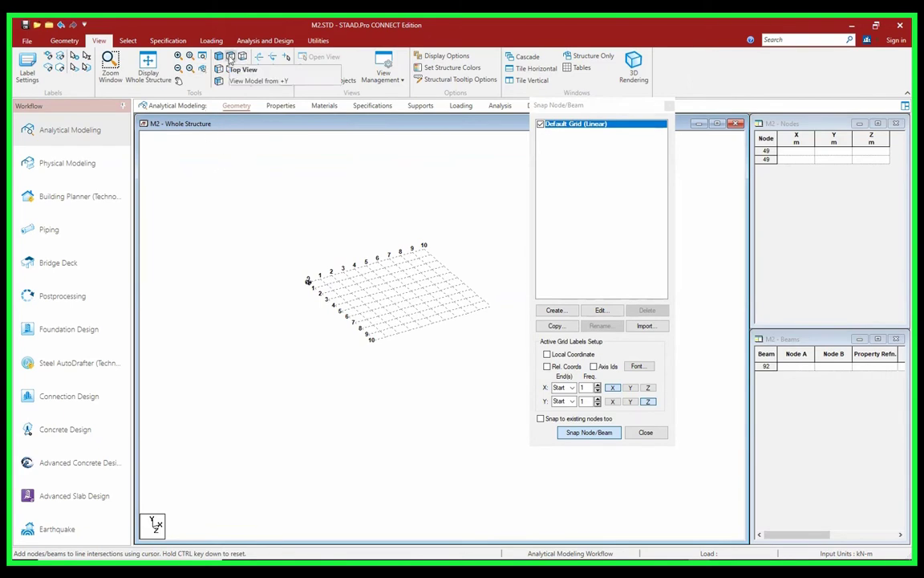
click(230, 58)
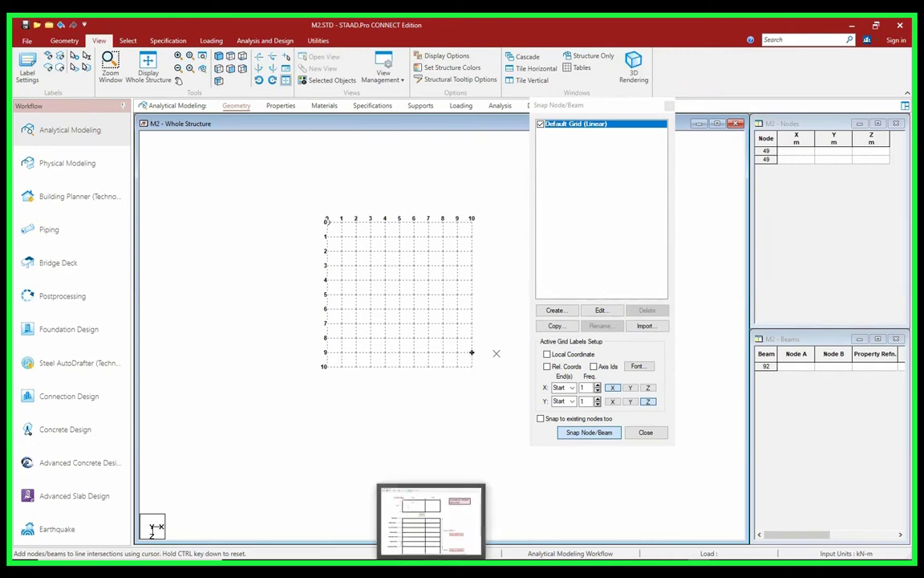
mouse_move(430, 564)
click(421, 518)
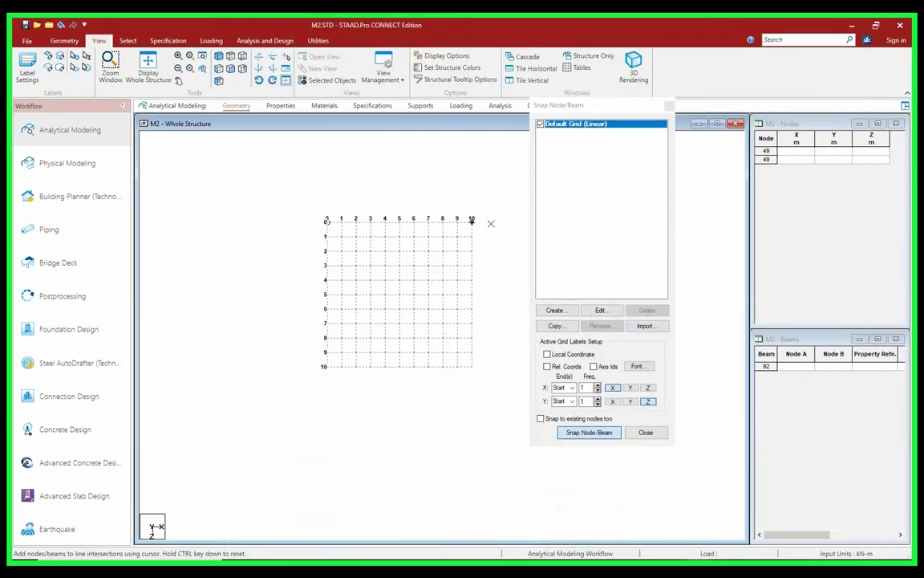
Step: Set the default grid's construction lines along X to 11 on the right side
click(610, 314)
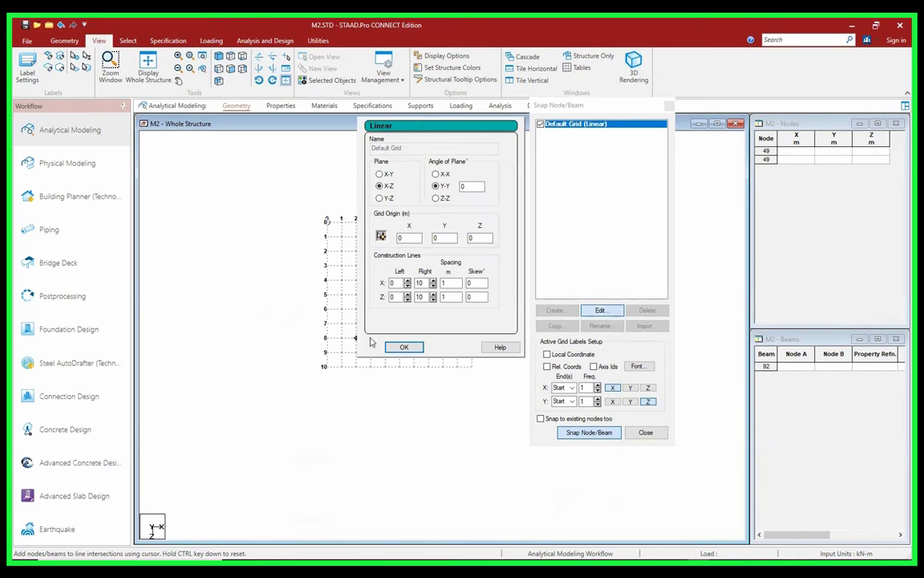
double_click(423, 282)
text(11)
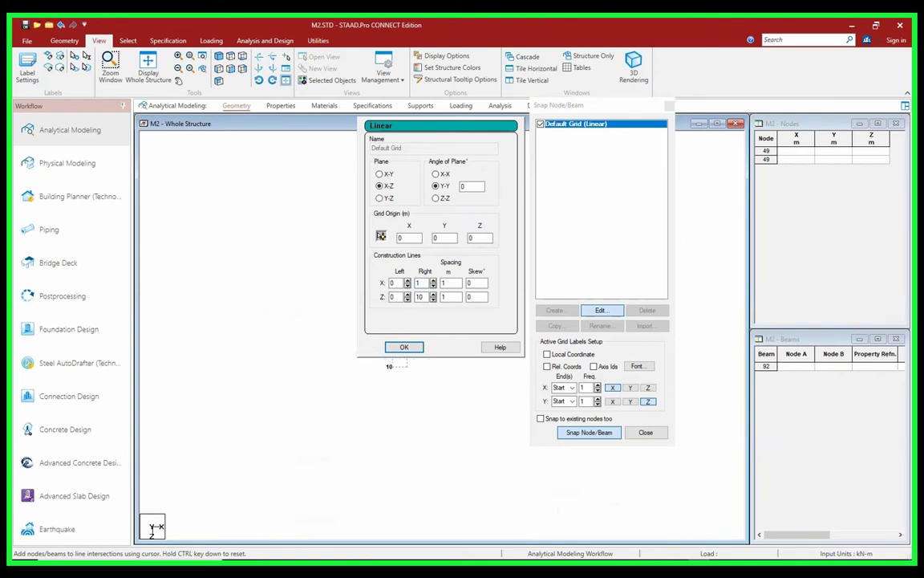
Step: Try 22 X construction lines at 0.5 m spacing, and return to 11 lines at 1 m spacing
double_click(448, 282)
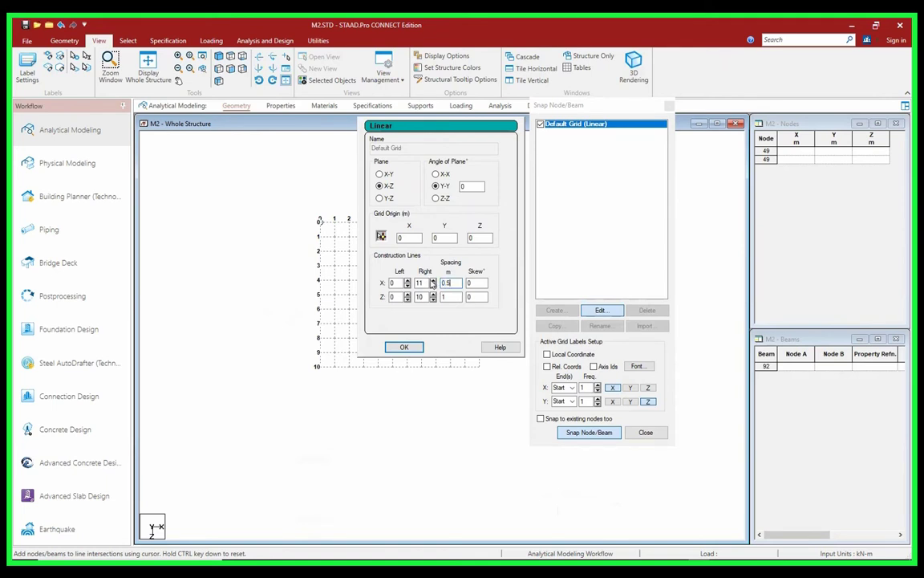
double_click(421, 282)
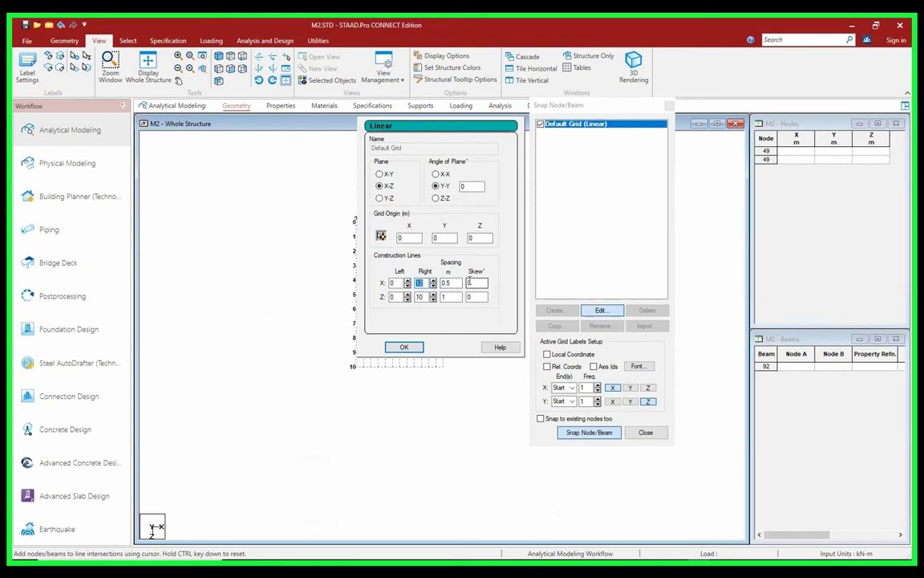
text(22)
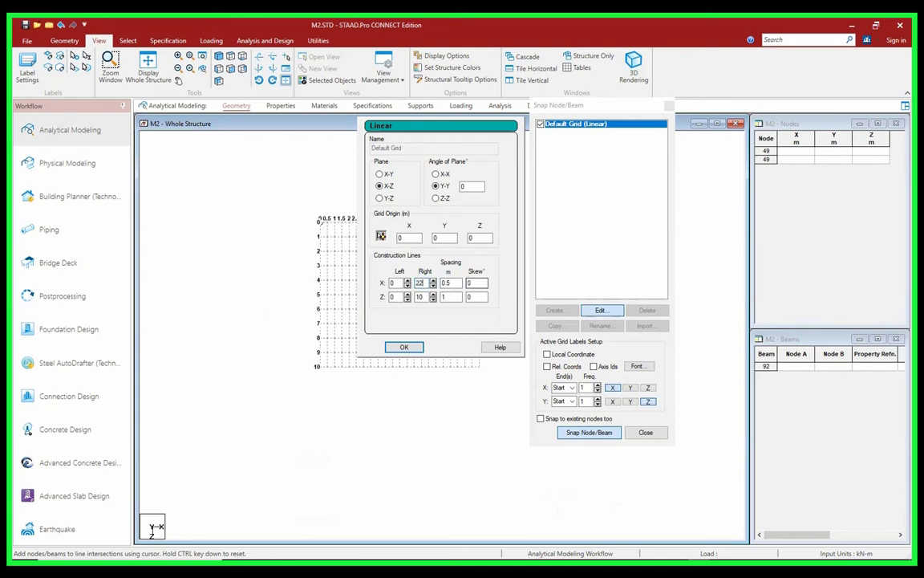
click(449, 284)
double_click(447, 283)
text(1)
key(shift+Tab)
text(11)
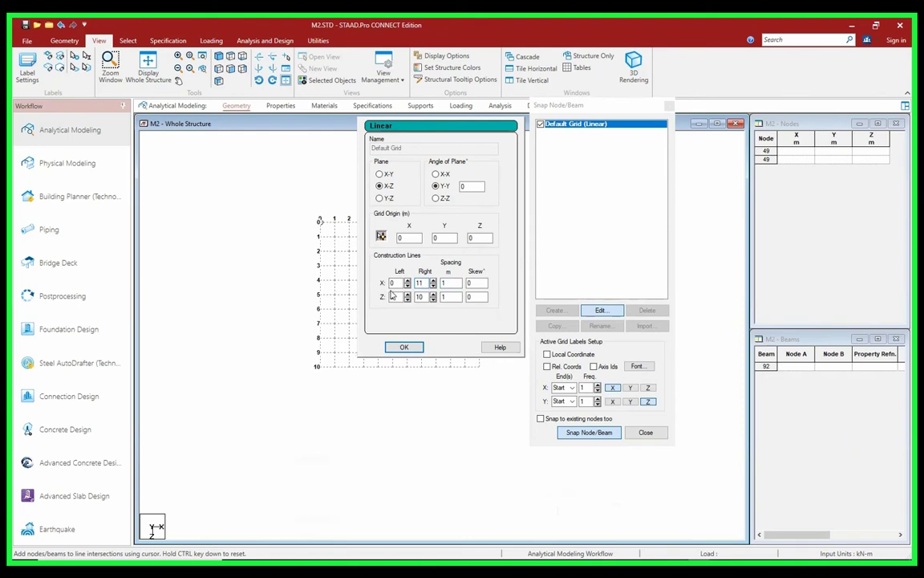
Step: Check the plan's depth in the reference drawing and set the grid's right-side Z construction lines to 3
double_click(419, 296)
key(alt+Tab)
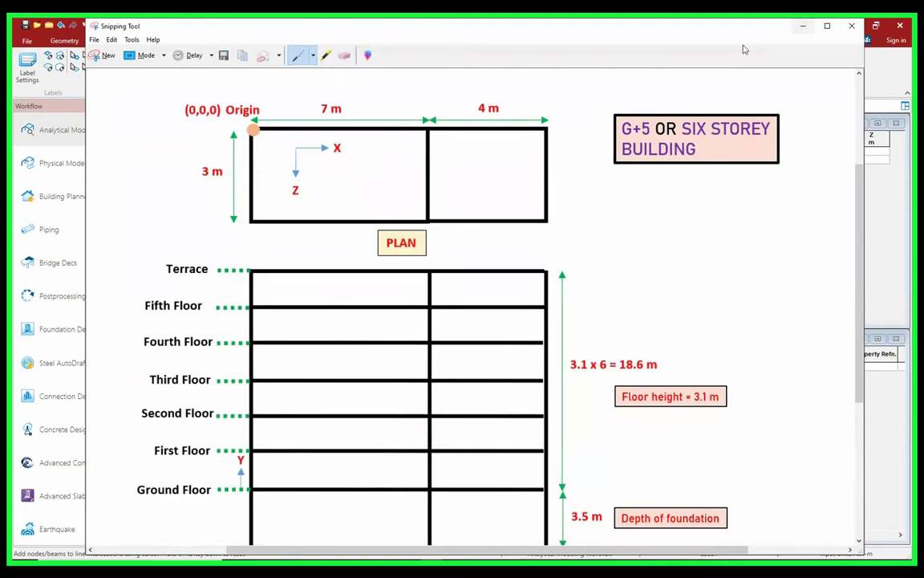
mouse_move(211, 148)
mouse_down()
mouse_move(200, 170)
mouse_move(161, 138)
mouse_move(197, 144)
mouse_up()
click(803, 29)
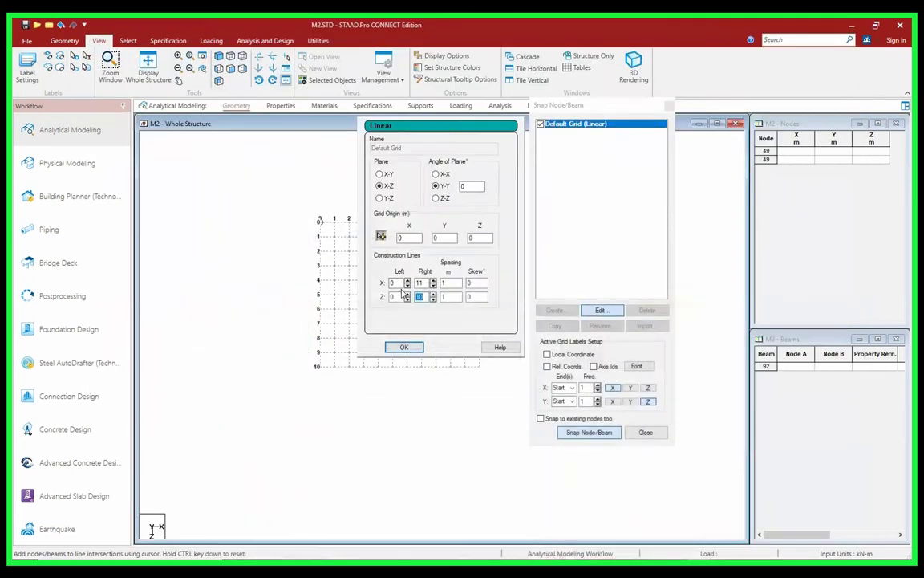
text(3)
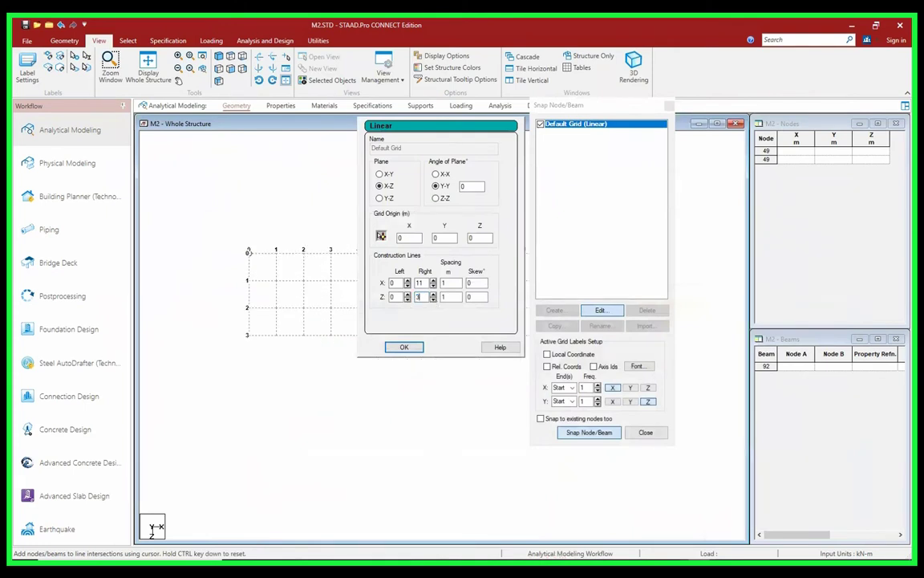
key(Tab)
click(406, 347)
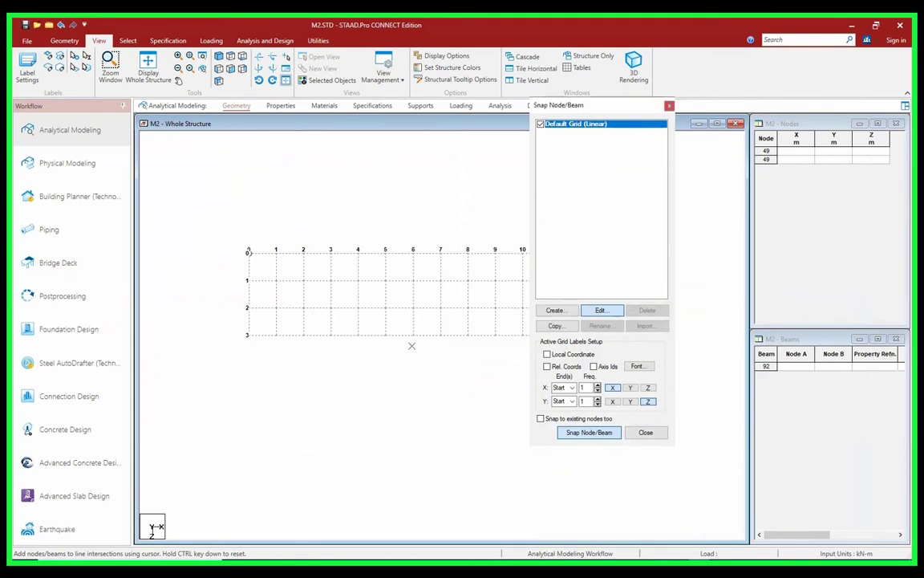
Step: Draw the 7 m by 3 m bay's four beams on the snap grid, starting and closing at the origin
drag(618, 111, 855, 158)
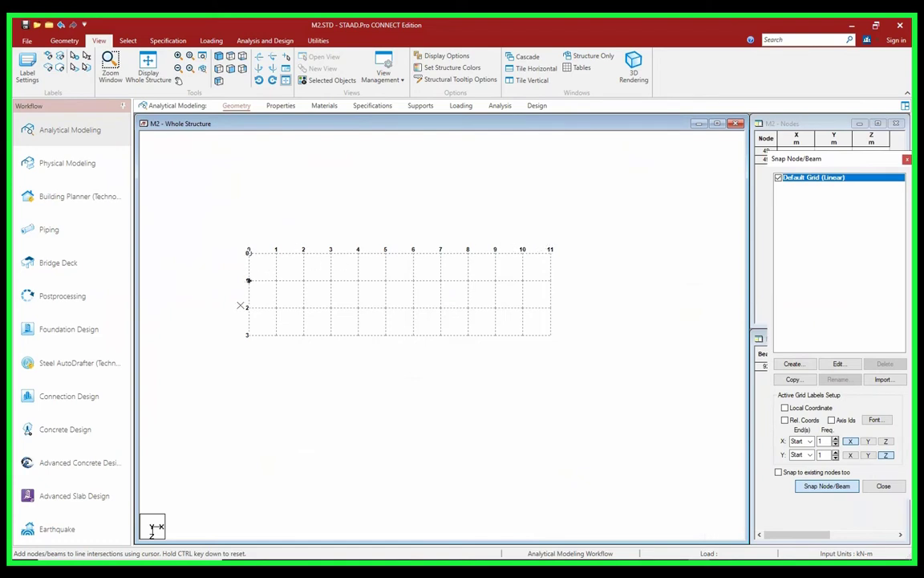
click(248, 279)
drag(798, 164, 687, 101)
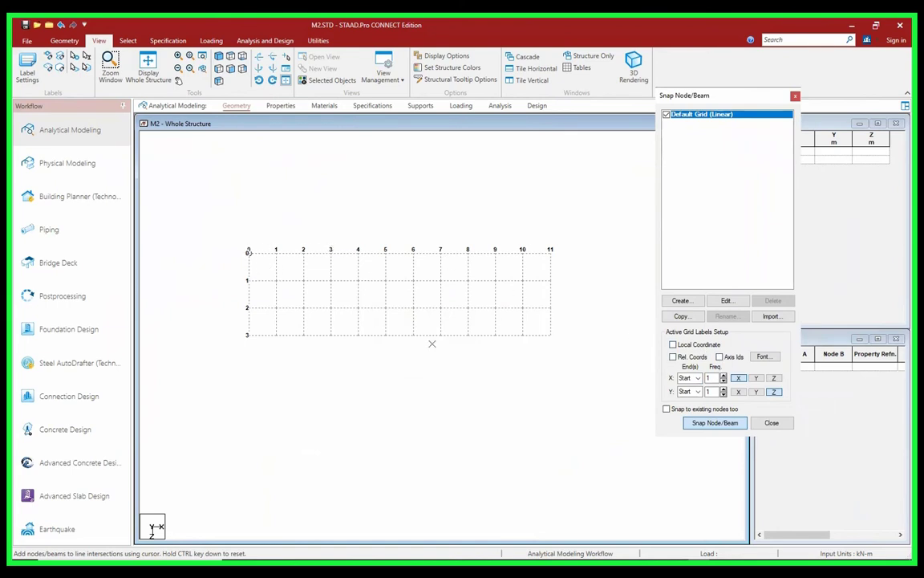
click(713, 425)
click(716, 426)
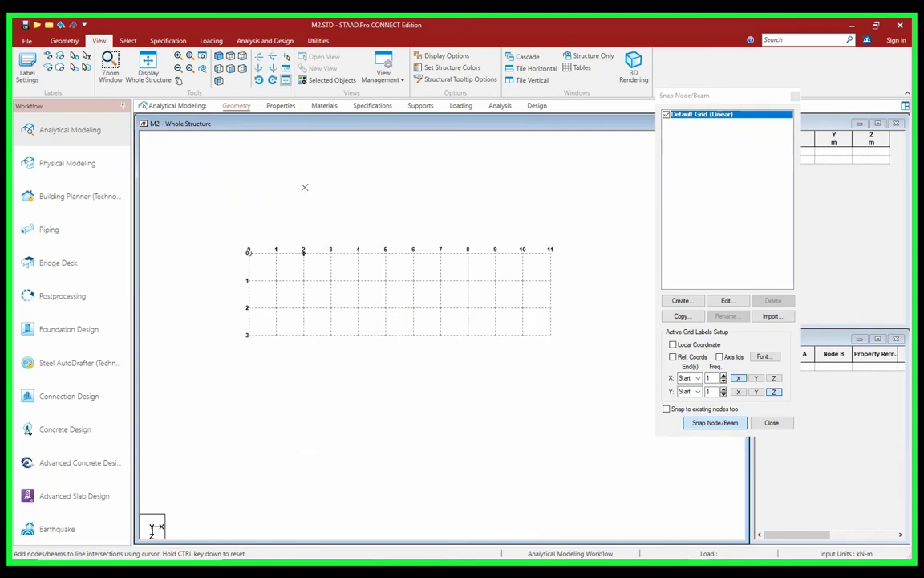
click(249, 252)
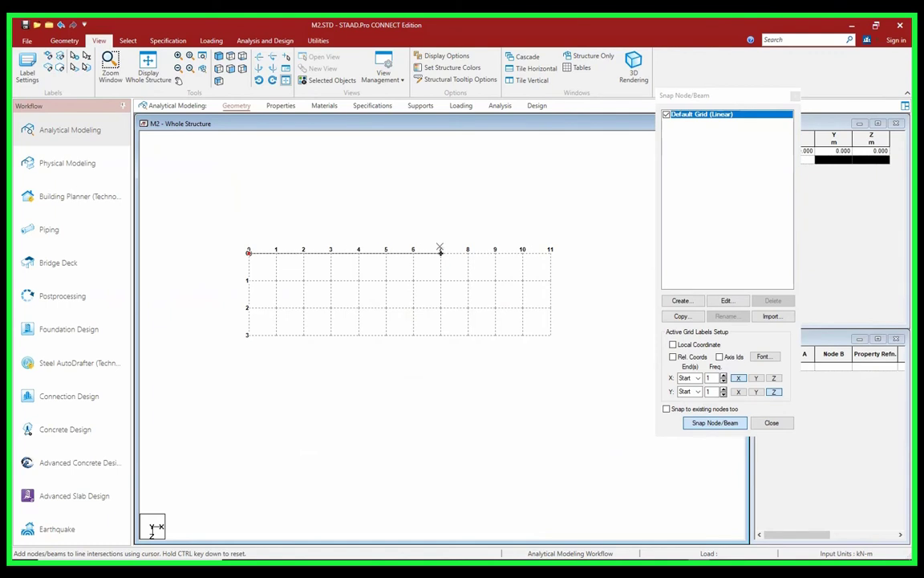
click(440, 252)
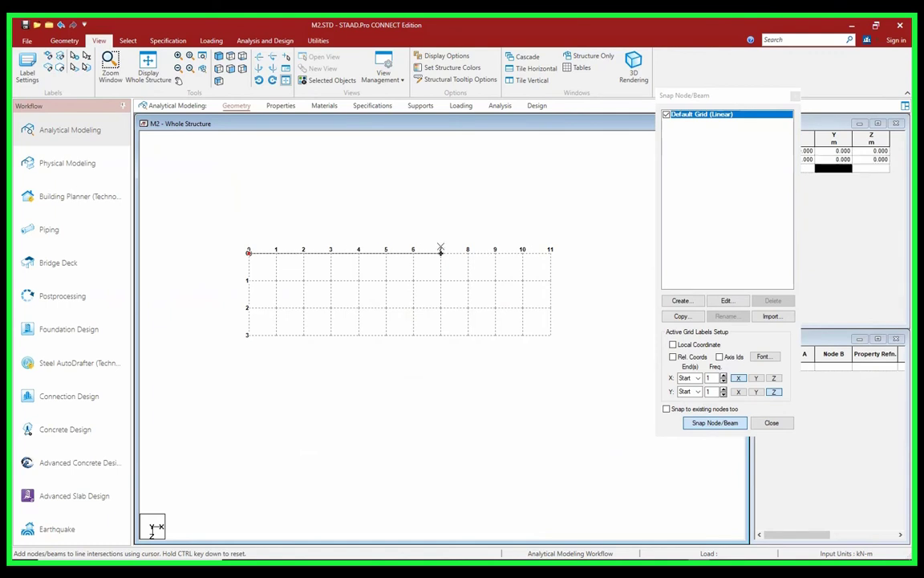
click(440, 335)
click(248, 336)
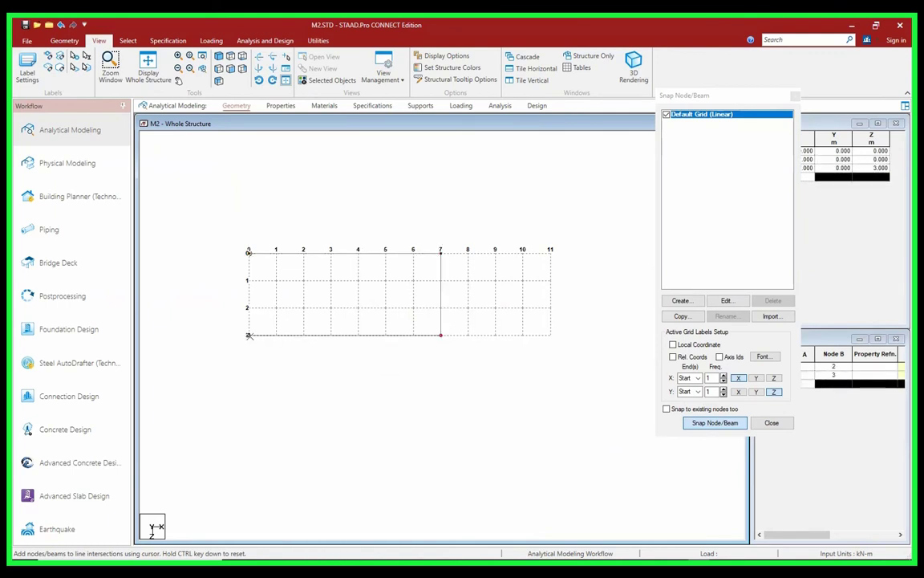
click(233, 245)
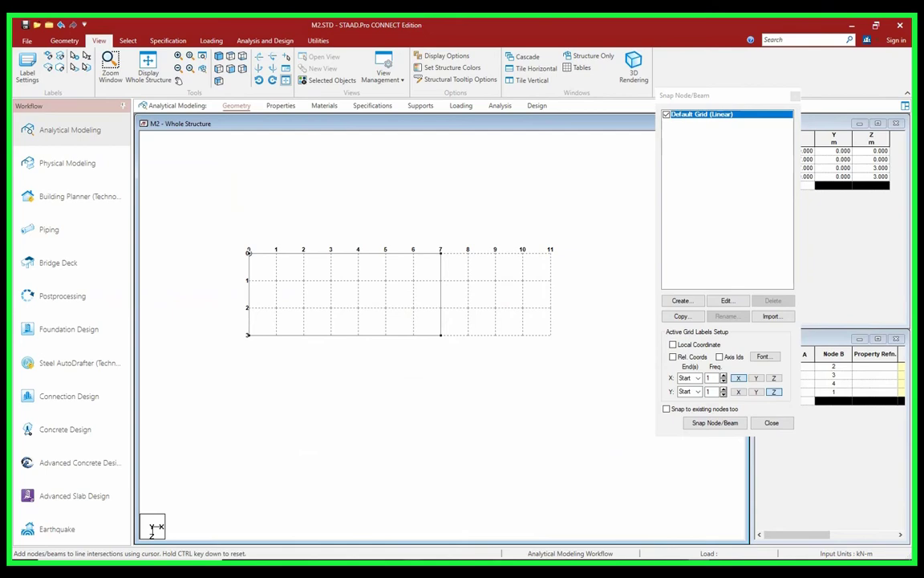
Step: Mark the first bay on the reference plan and draw the adjoining 4 m by 3 m bay's beams out to grid line 11
key(alt+Tab)
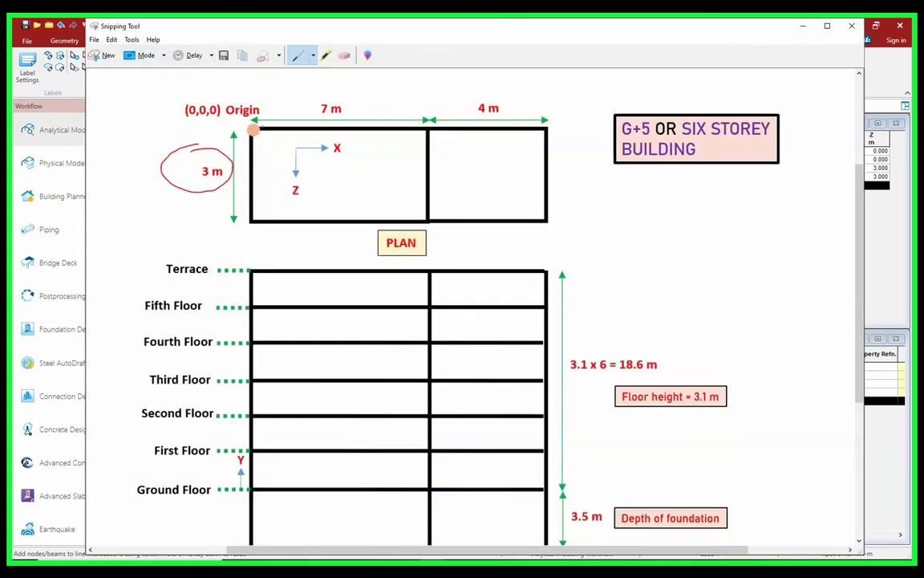
mouse_move(254, 127)
mouse_down()
mouse_move(450, 126)
mouse_move(427, 241)
mouse_move(252, 218)
mouse_move(261, 120)
mouse_up()
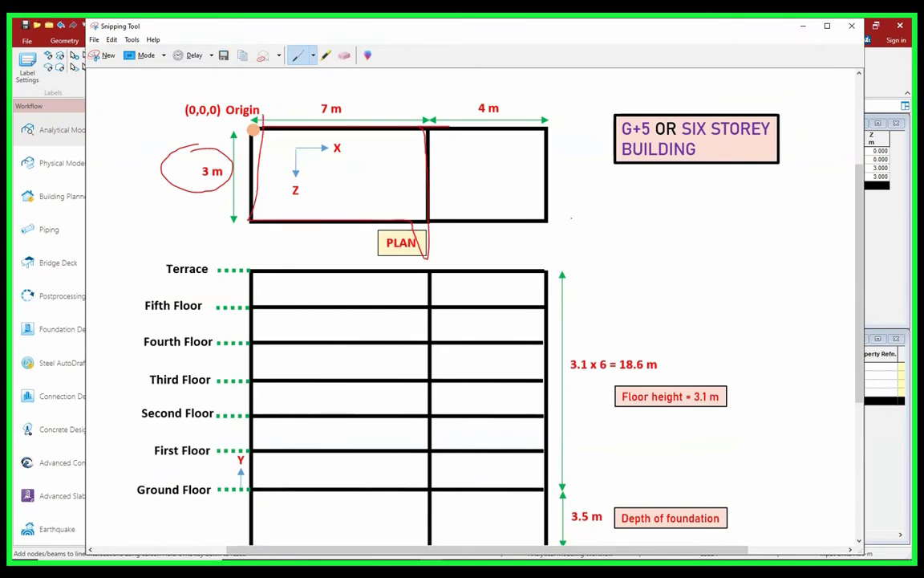
click(803, 26)
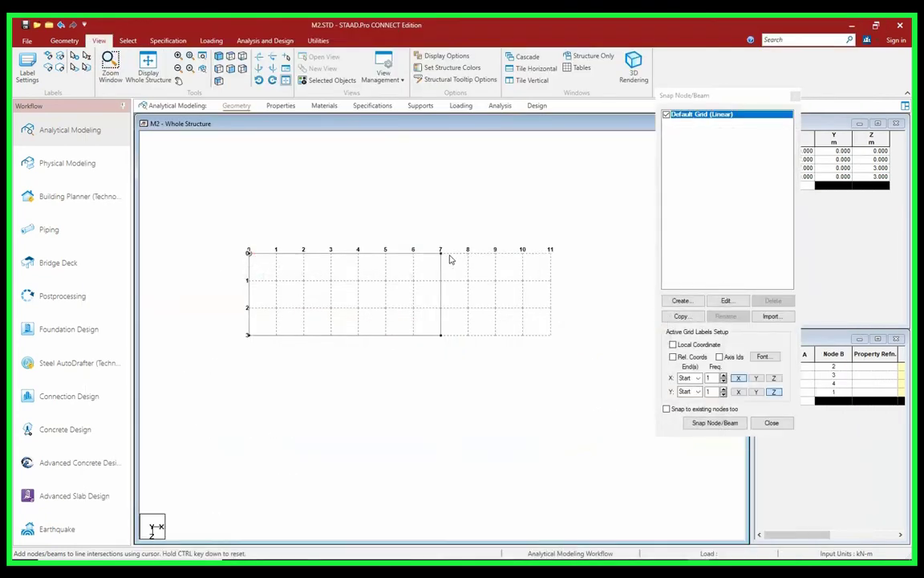
click(713, 425)
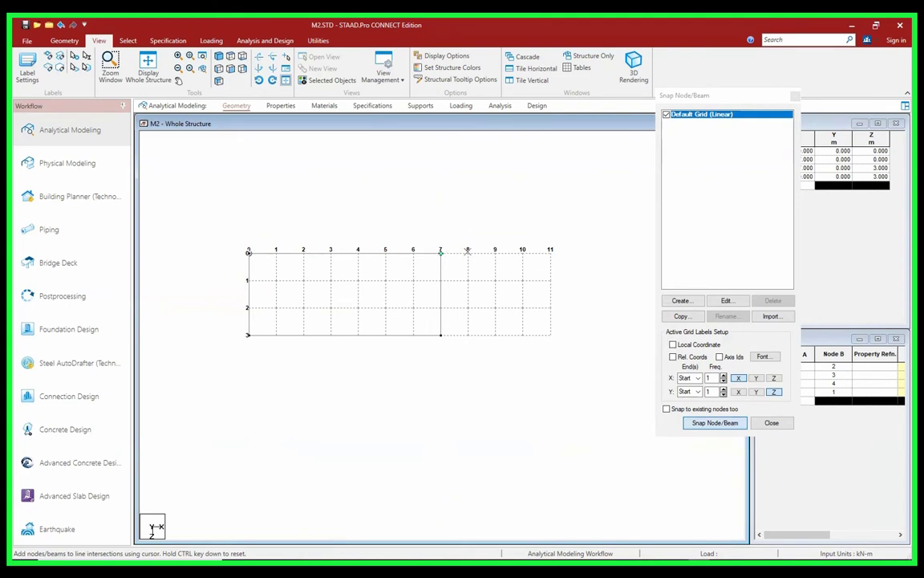
click(551, 252)
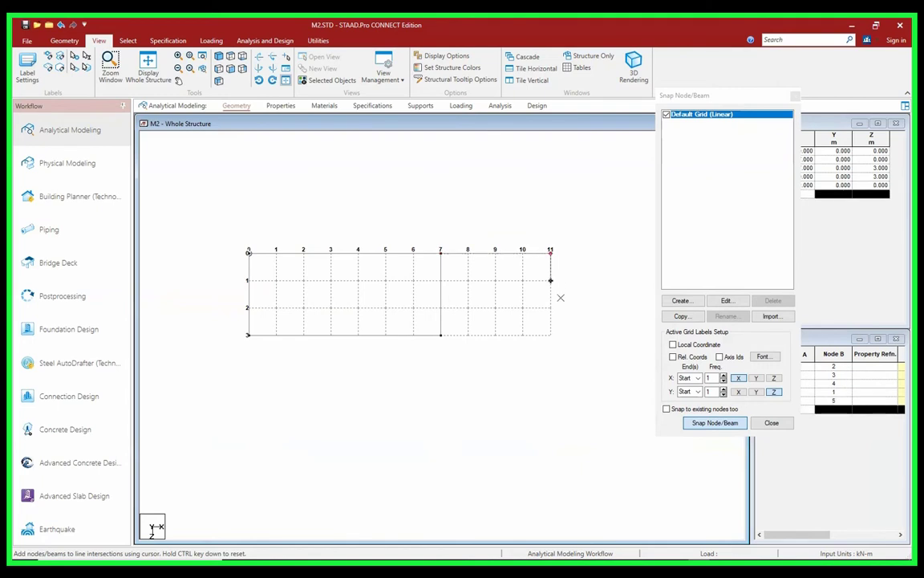
click(551, 334)
click(440, 335)
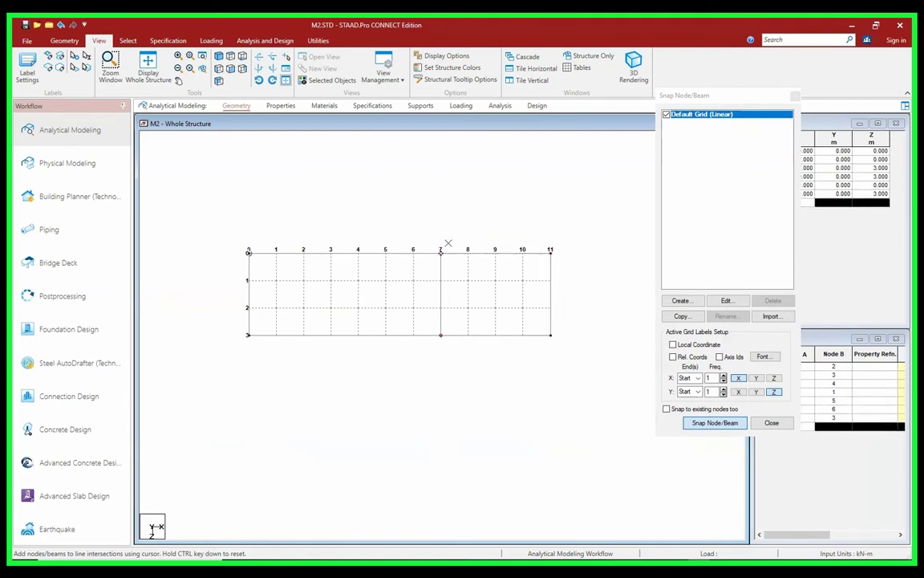
key(Escape)
Step: Hide the default grid, close the Snap Node/Beam tool and show the plan beams in isometric view
click(666, 115)
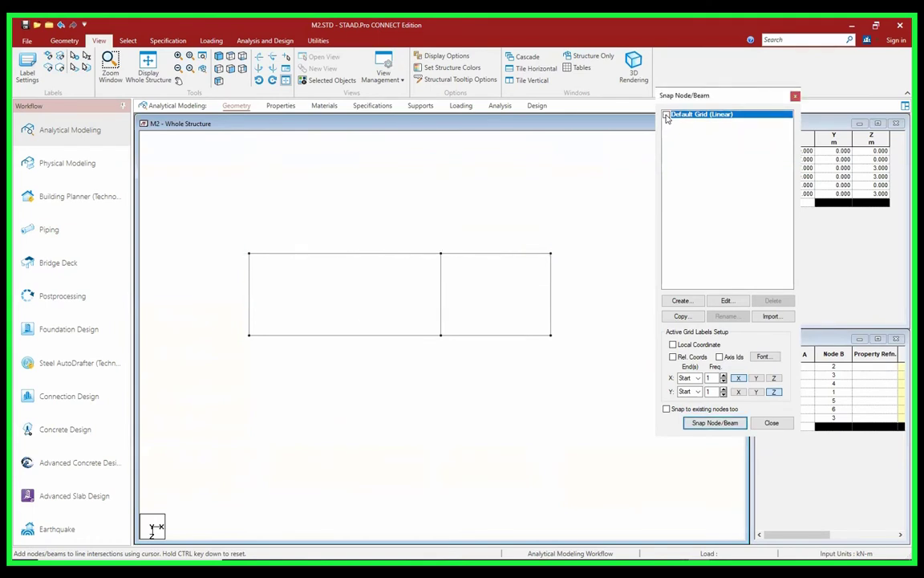
click(666, 116)
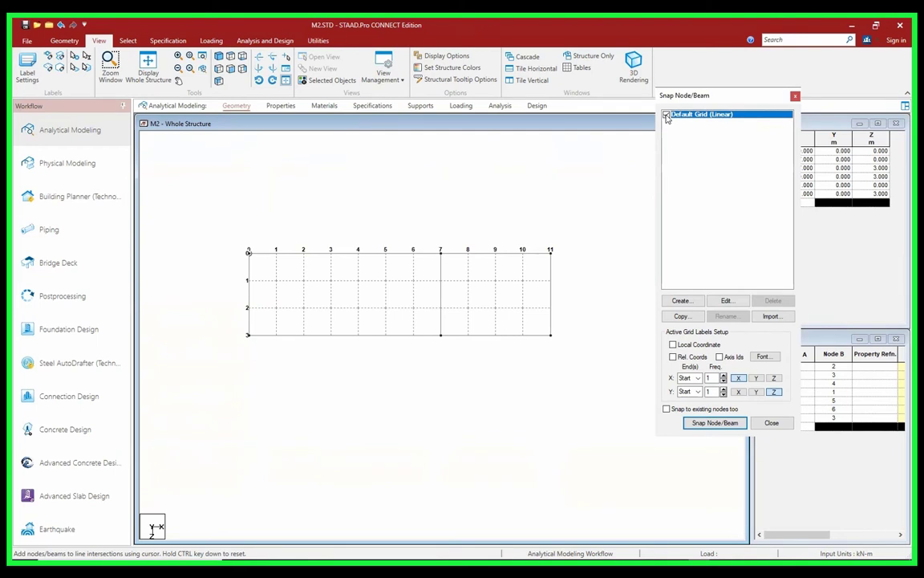
click(666, 116)
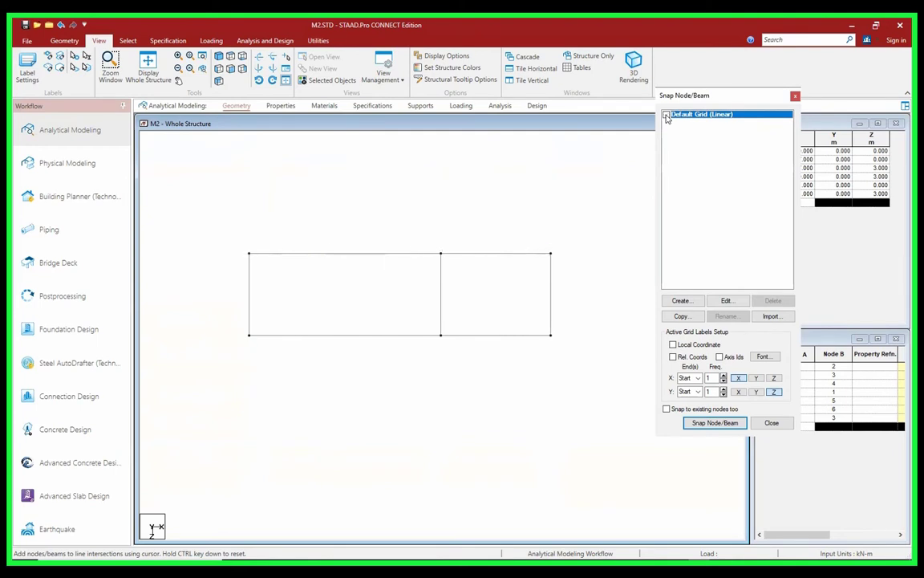
click(795, 96)
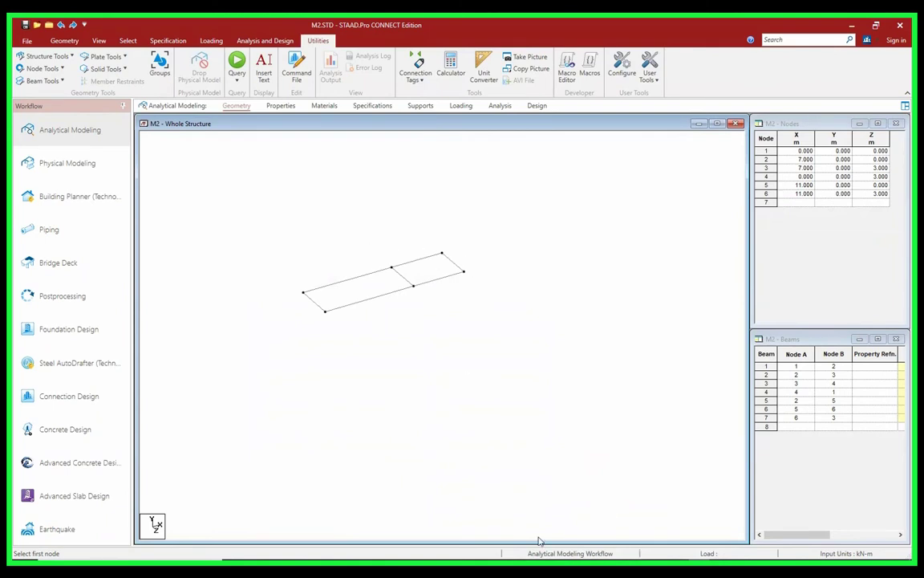
scroll(329, 259, up, 2)
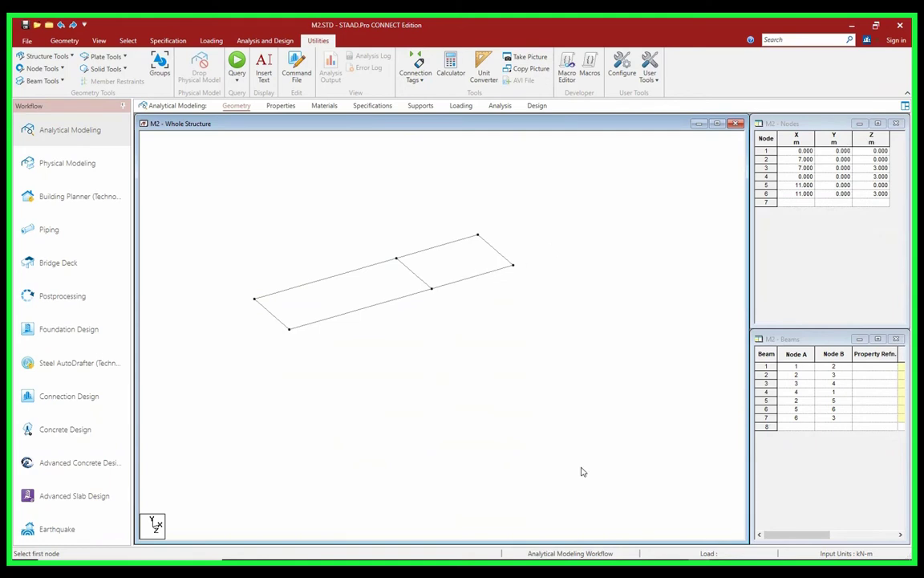
Step: Examine the floor levels in the reference elevation, marking the ground-floor line and the floor height
click(233, 566)
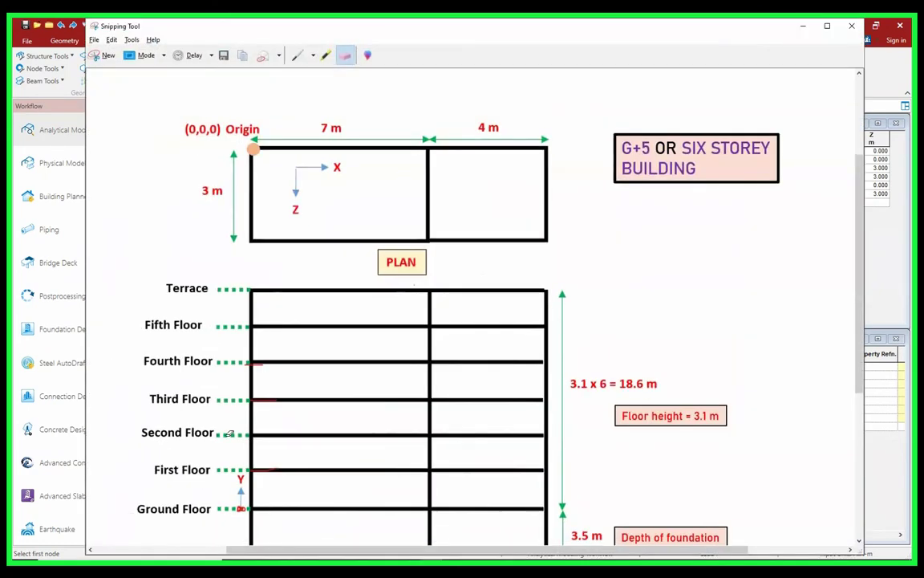
scroll(233, 439, down, 1)
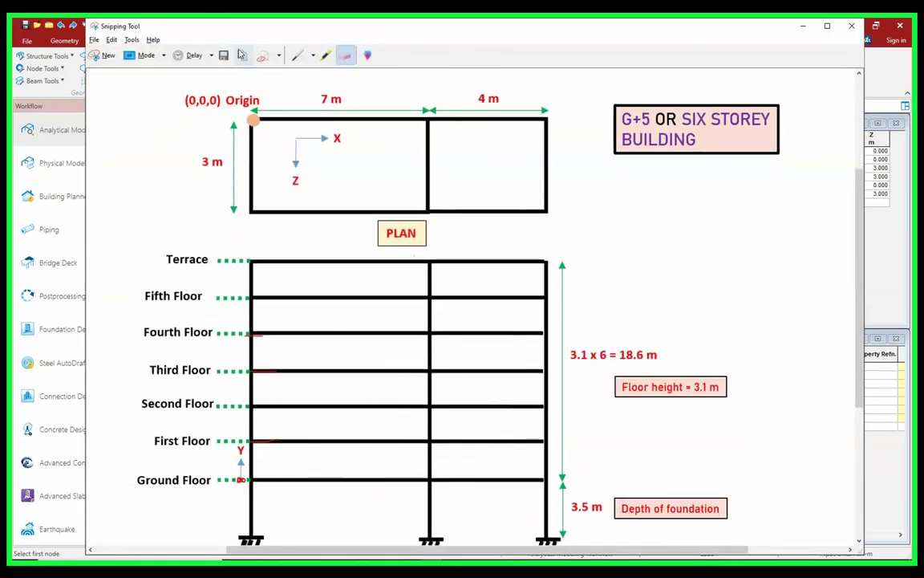
click(297, 57)
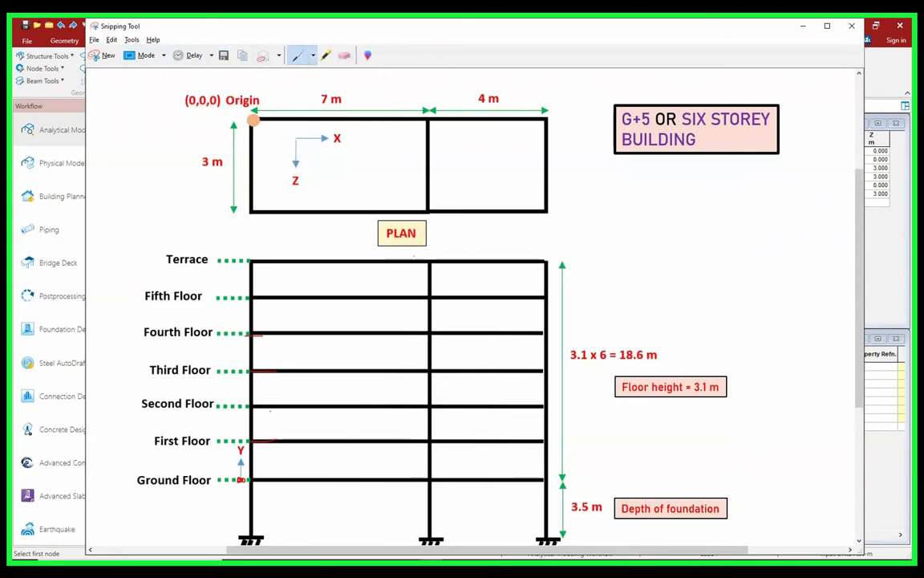
click(804, 27)
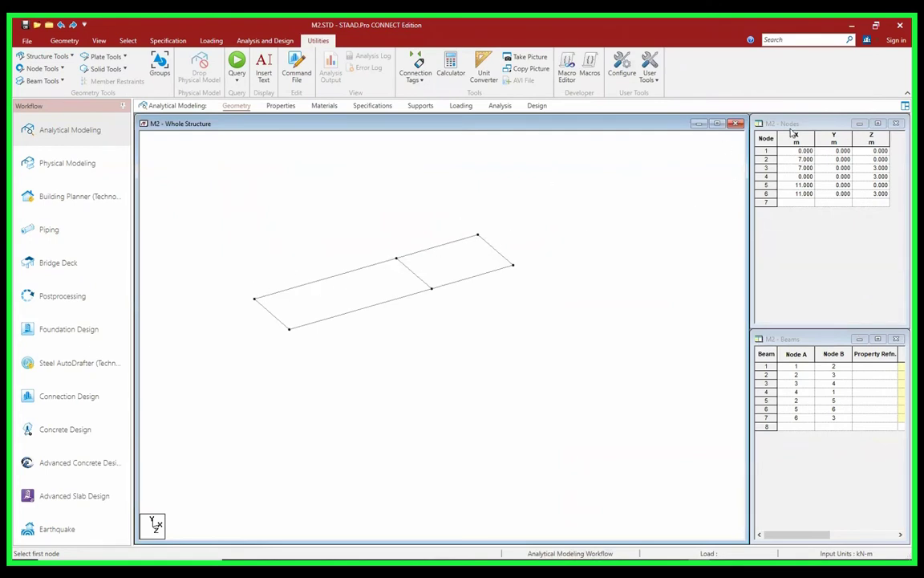
click(767, 138)
key(alt+Tab)
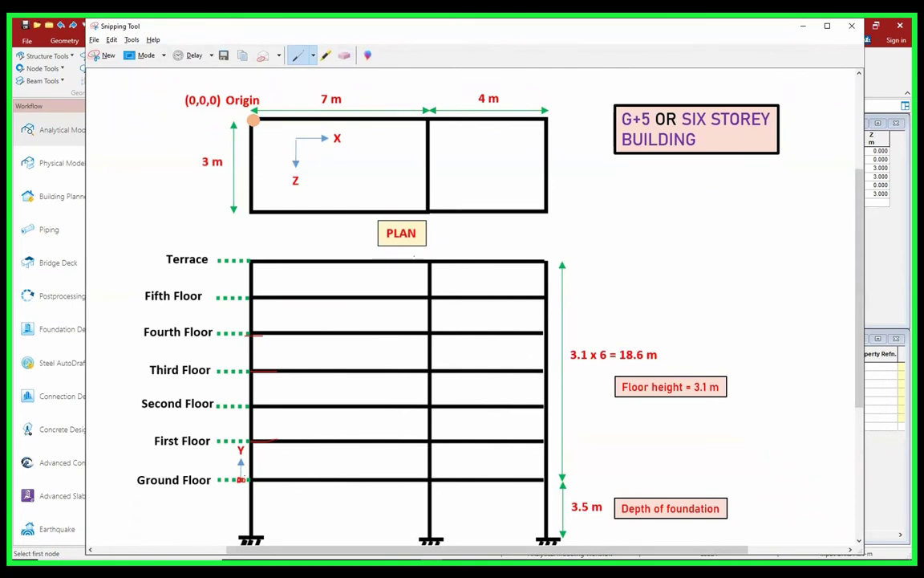
mouse_move(248, 482)
mouse_down()
mouse_move(555, 484)
mouse_move(551, 473)
mouse_move(244, 476)
mouse_up()
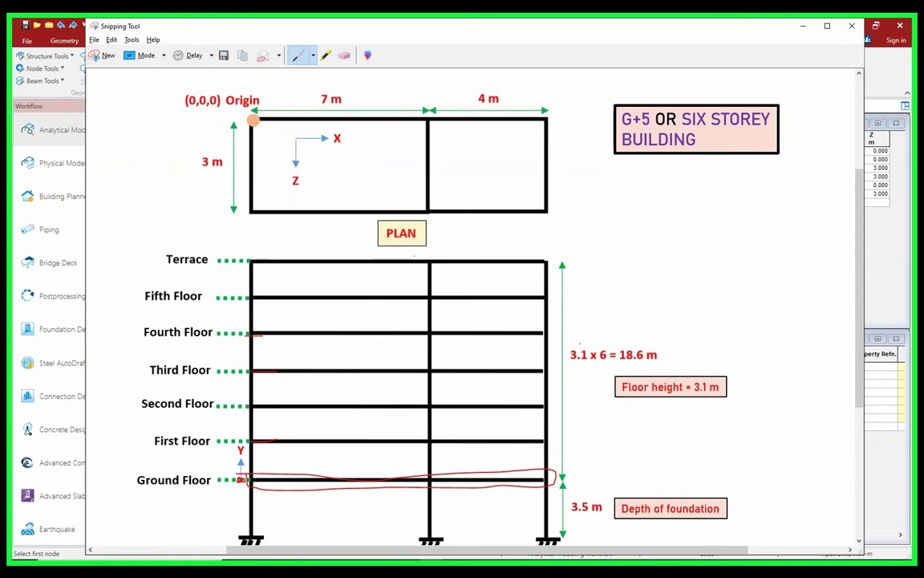
drag(590, 352, 579, 346)
click(803, 25)
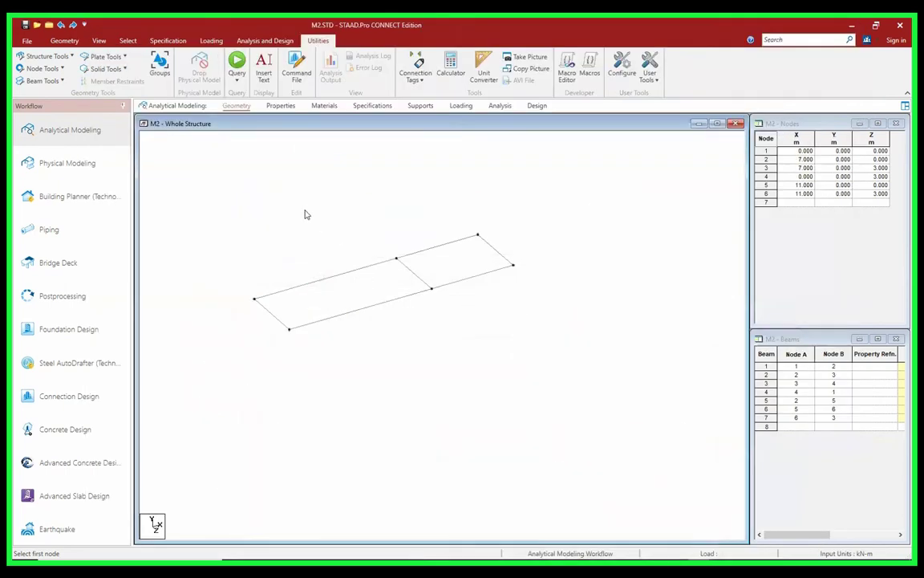
Step: Copy all plan beams upward with Translational Repeat along Y, using 6 steps of 3.1 m with linked steps
drag(625, 398, 197, 183)
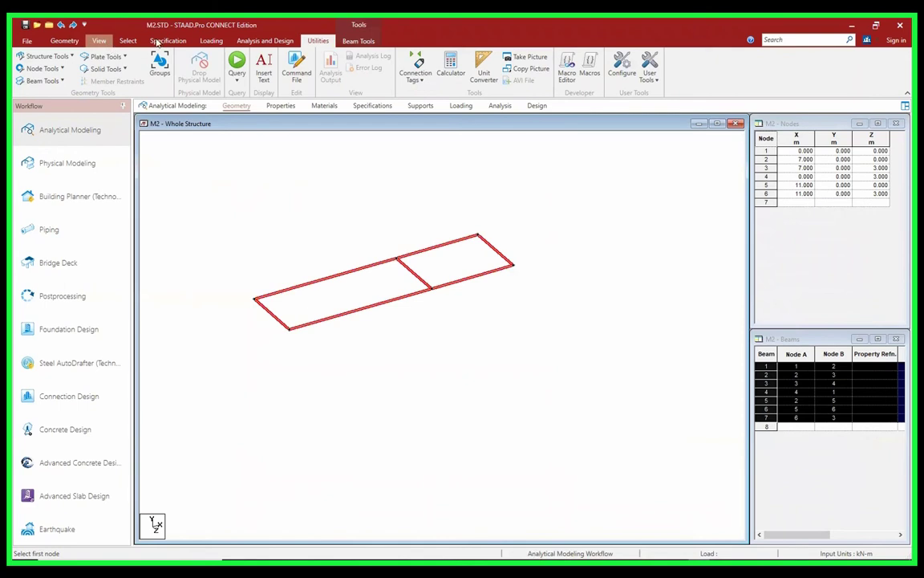
click(64, 41)
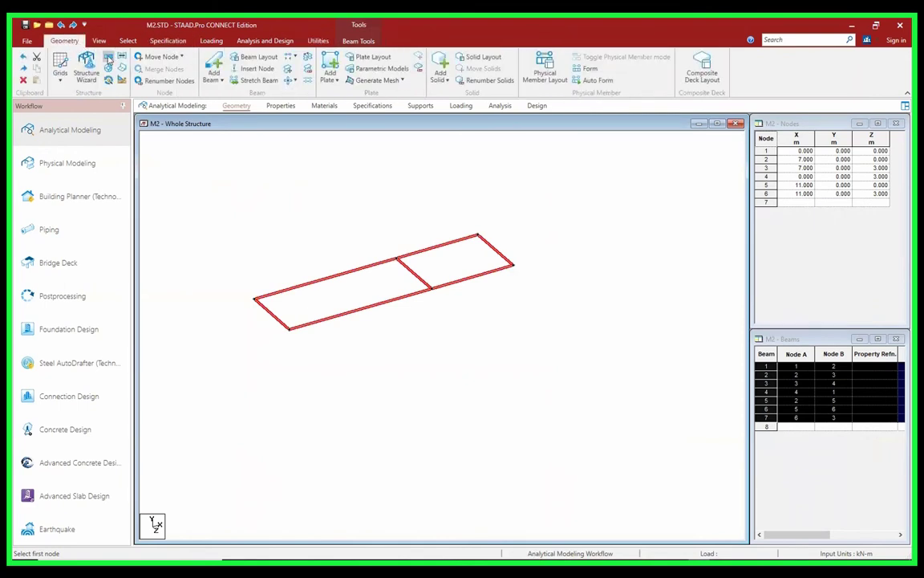
click(110, 59)
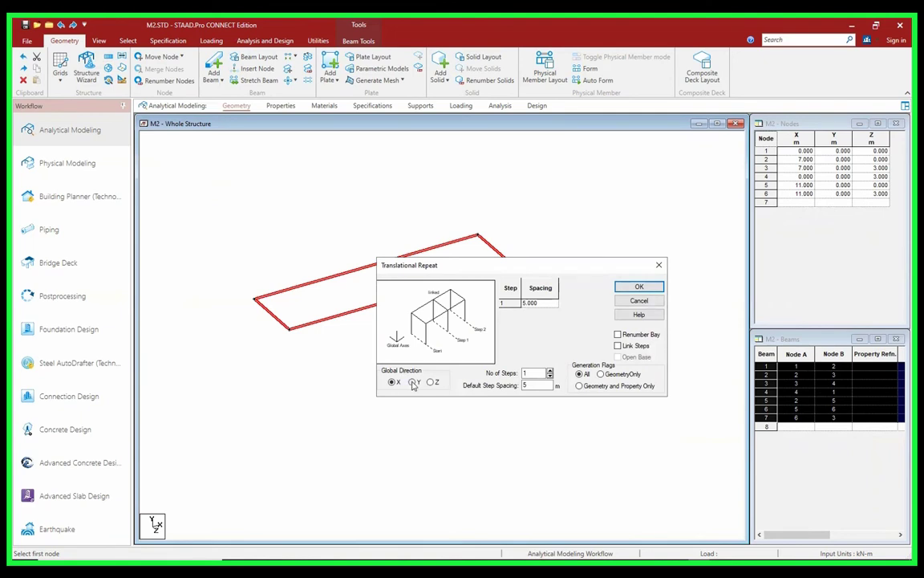
click(411, 381)
double_click(532, 385)
drag(532, 371, 507, 372)
text(6)
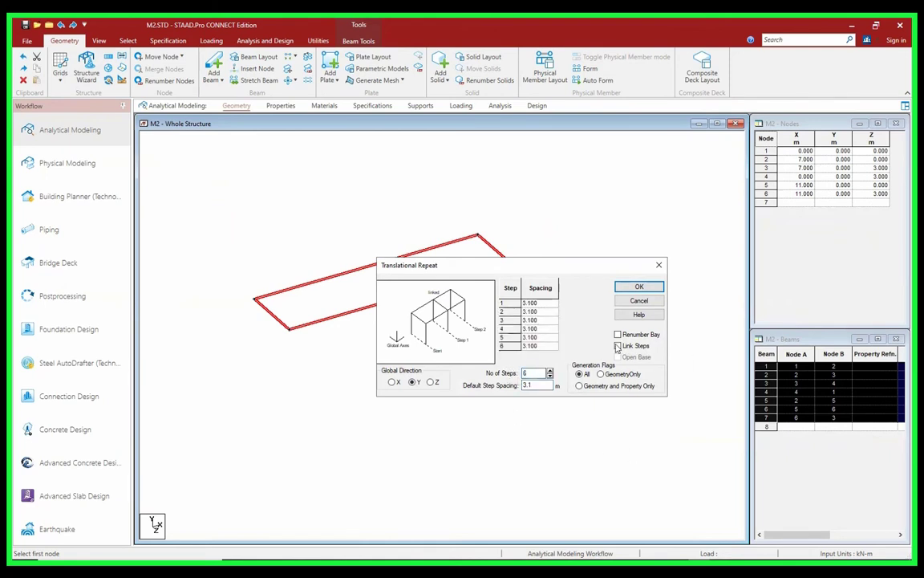
click(637, 286)
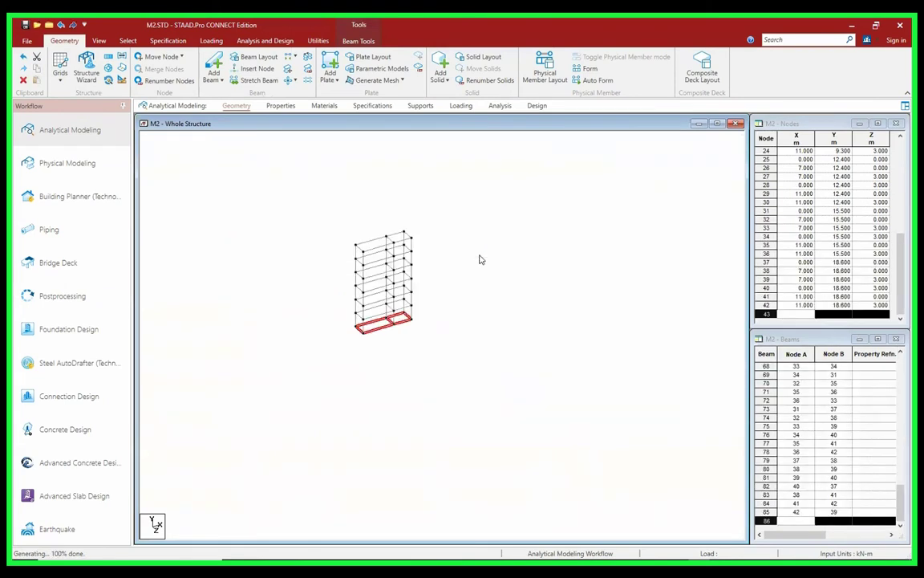
click(517, 305)
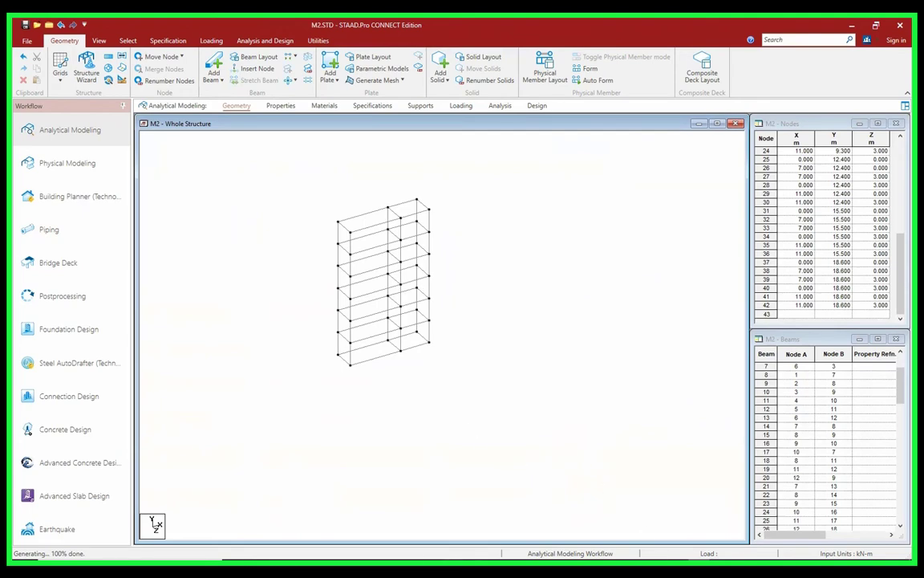
Step: Check the reference elevation below ground floor, marking the first column's support and the depth of foundation
key(alt+Tab)
scroll(449, 305, down, 2)
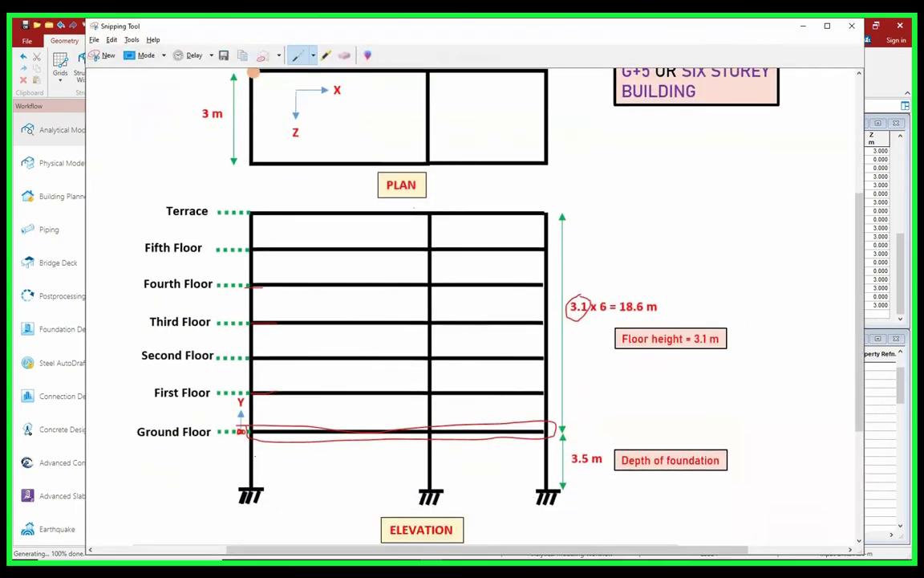
drag(236, 506, 242, 481)
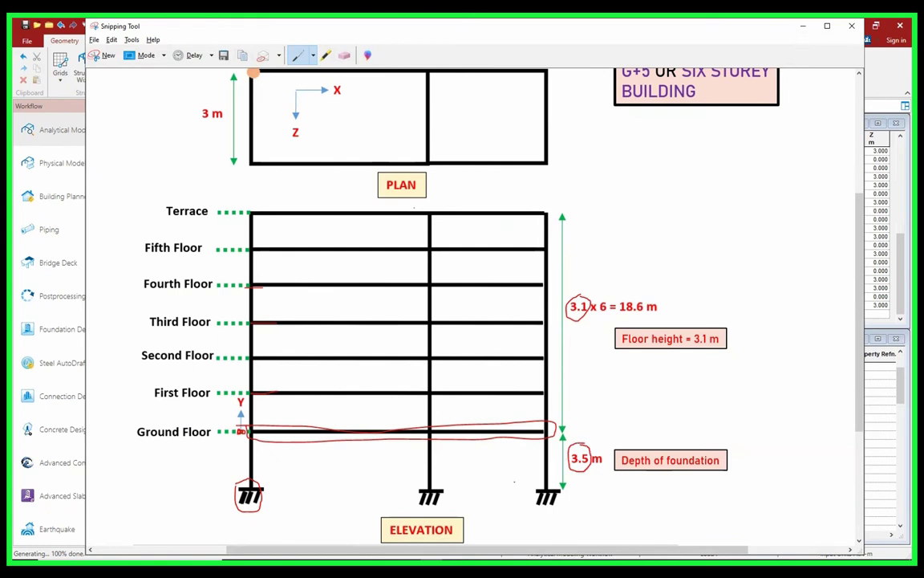
click(803, 26)
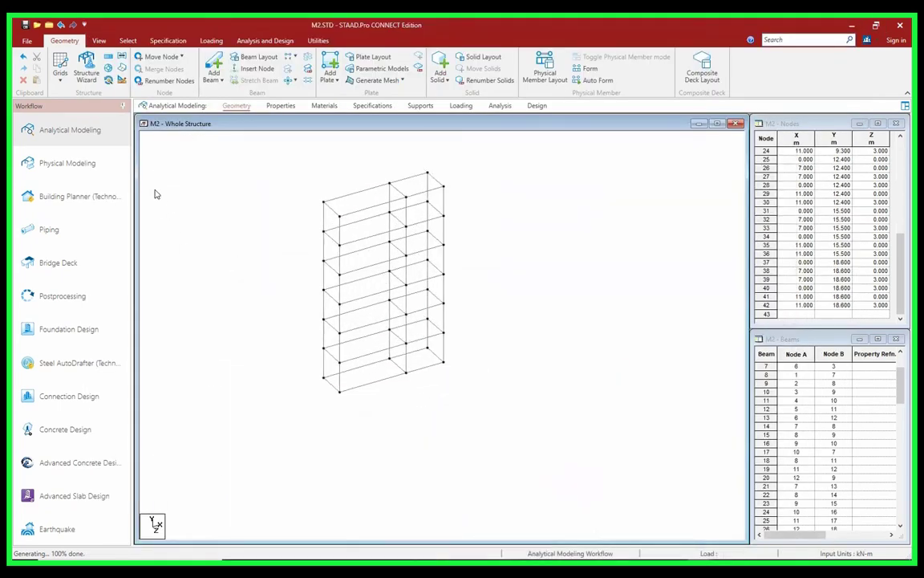
Step: Select all ground-floor nodes of the frame in the front view with the Nodes Cursor, and return to isometric view
click(102, 41)
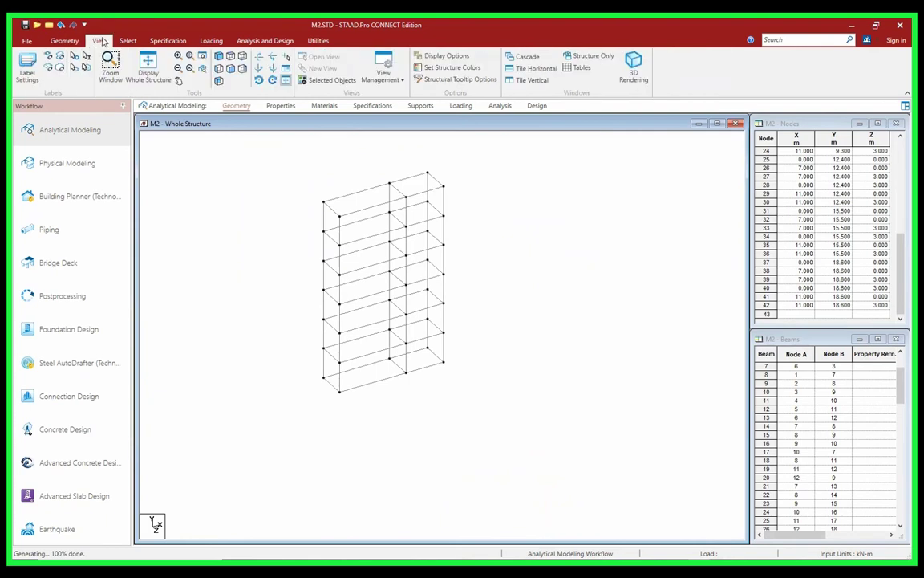
click(203, 58)
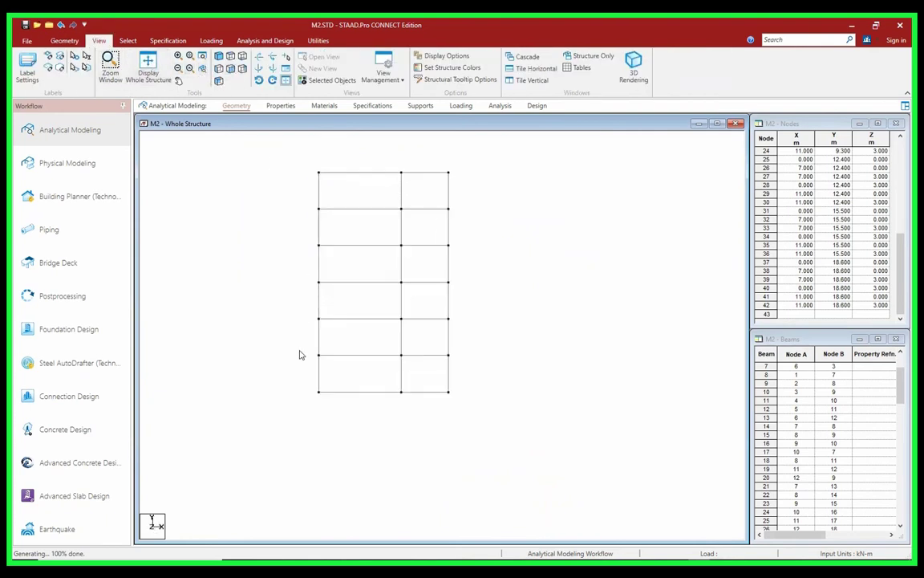
right_click(249, 347)
mouse_move(354, 135)
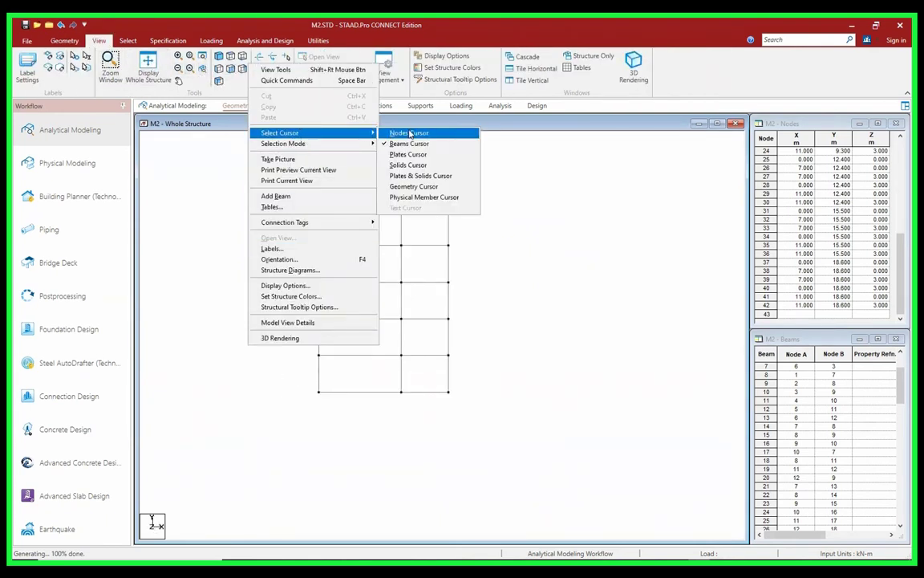
click(401, 133)
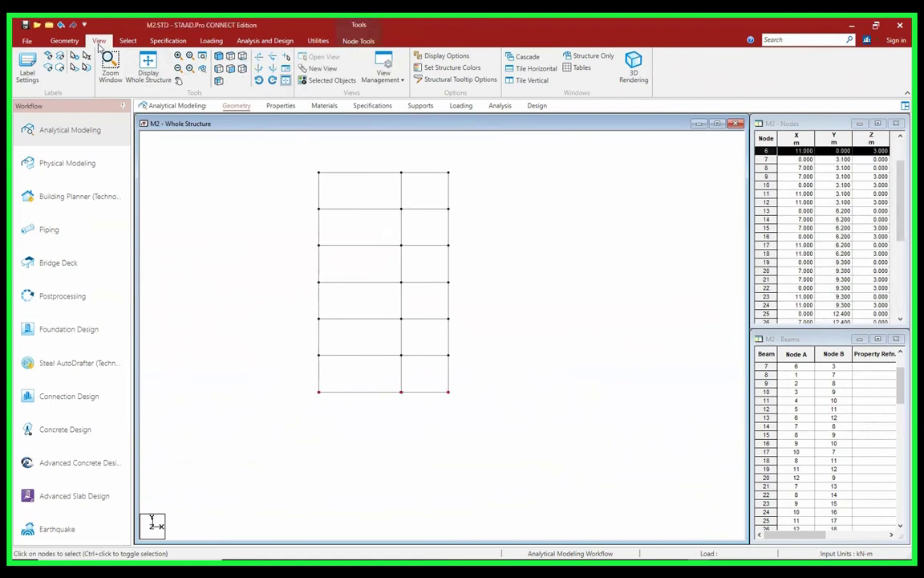
click(126, 41)
click(100, 42)
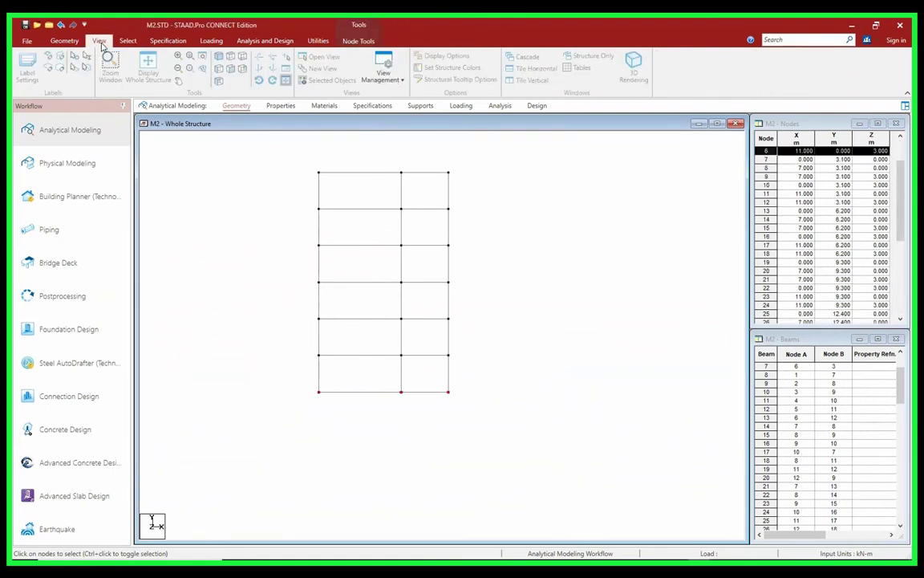
click(221, 82)
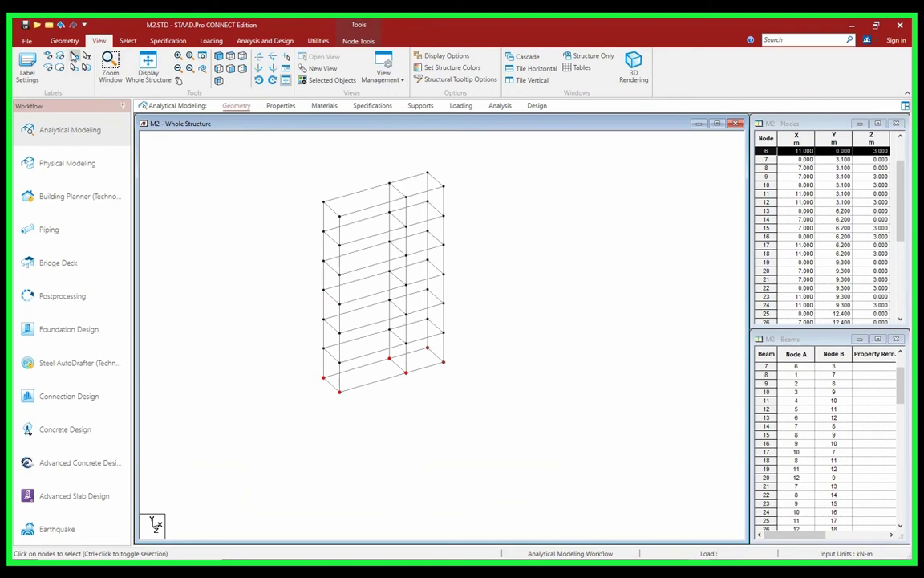
Step: Generate the foundation columns from the selected nodes with Translational Repeat along Y, using 1 step of -3.5 m with linked steps
click(64, 40)
click(107, 58)
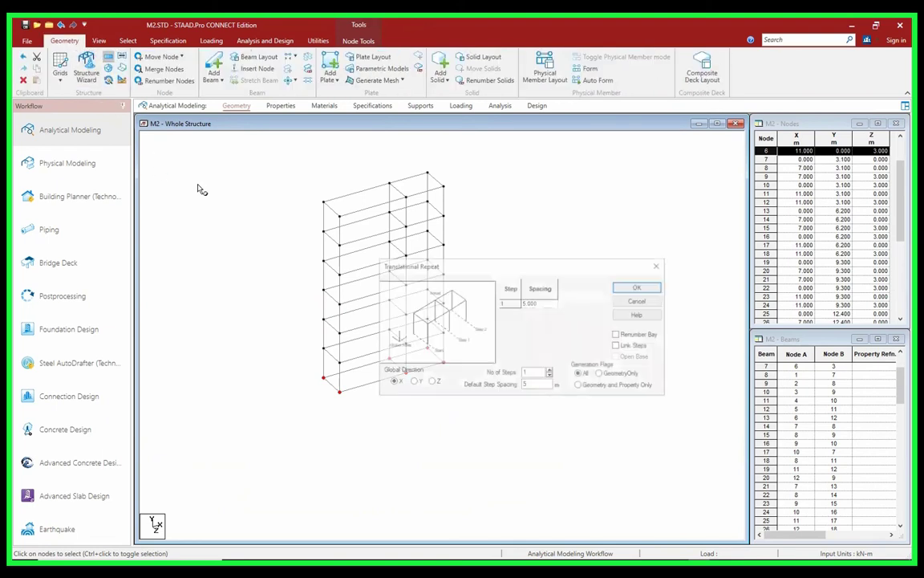
double_click(532, 384)
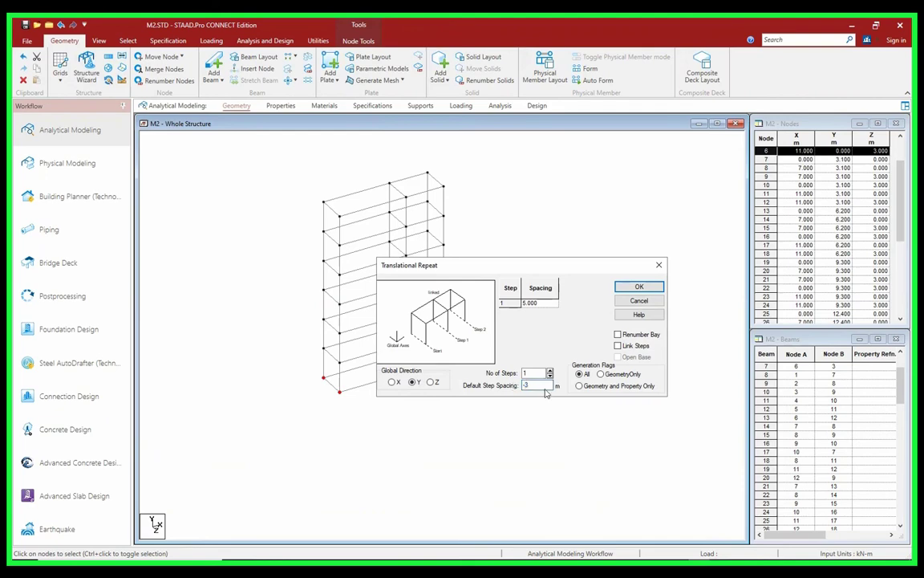
key(alt+Tab)
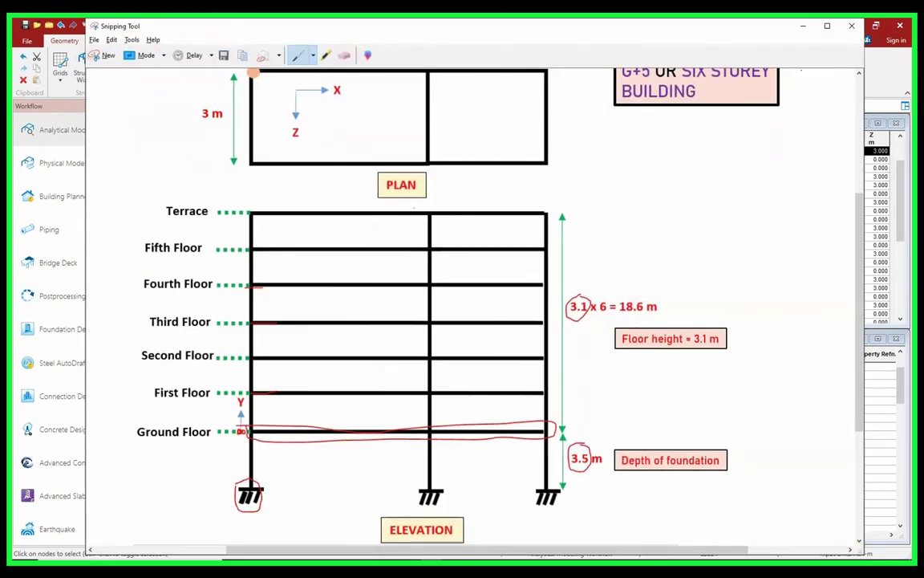
click(803, 26)
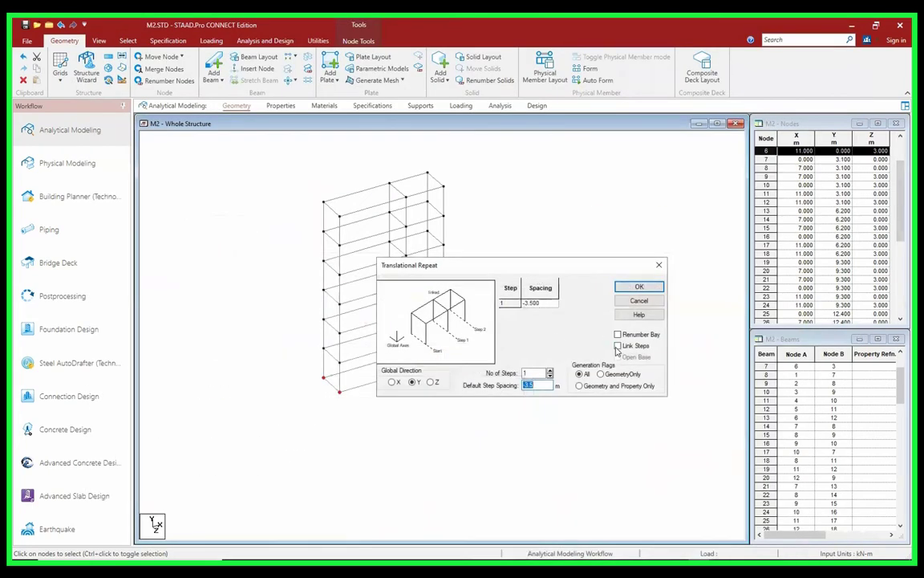
click(639, 287)
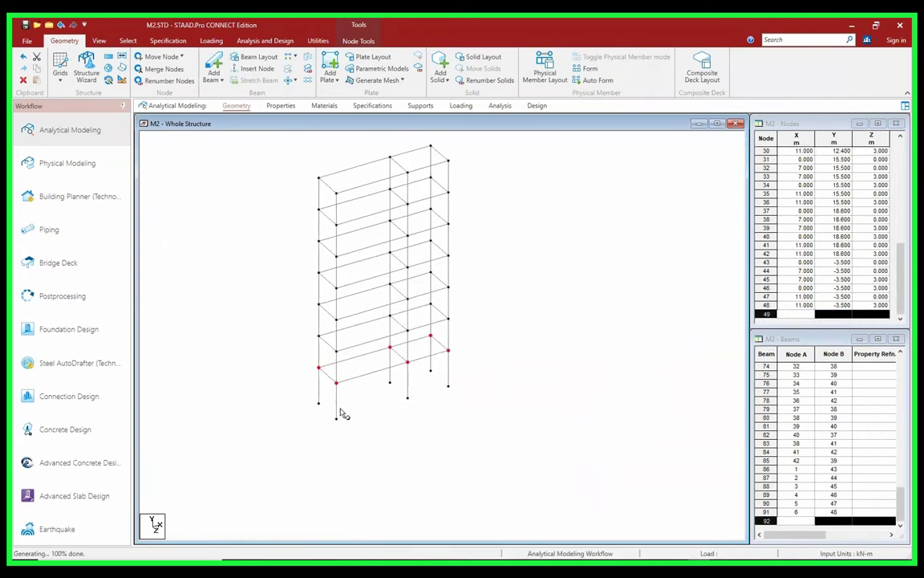
Step: Measure the node-to-node length of the front corner foundation column
click(318, 41)
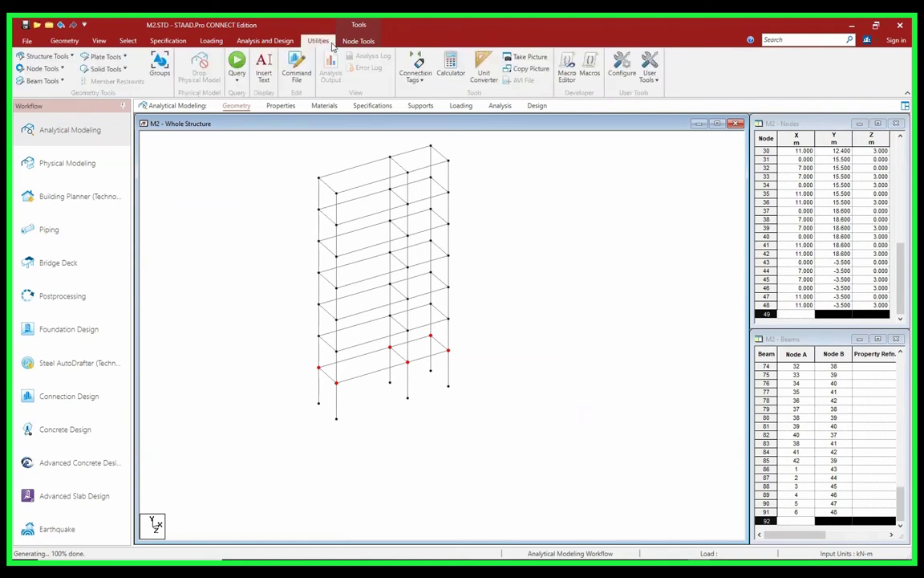
click(61, 70)
click(62, 122)
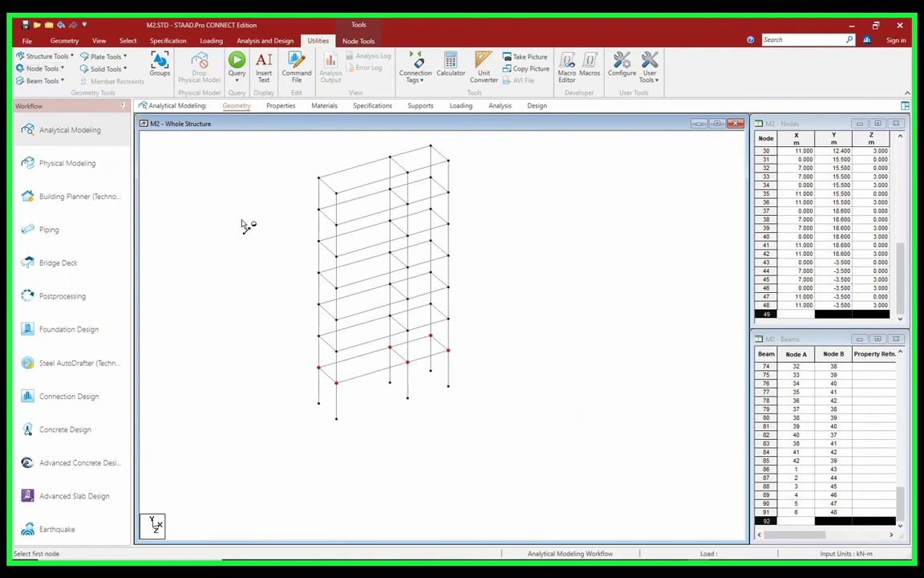
click(336, 383)
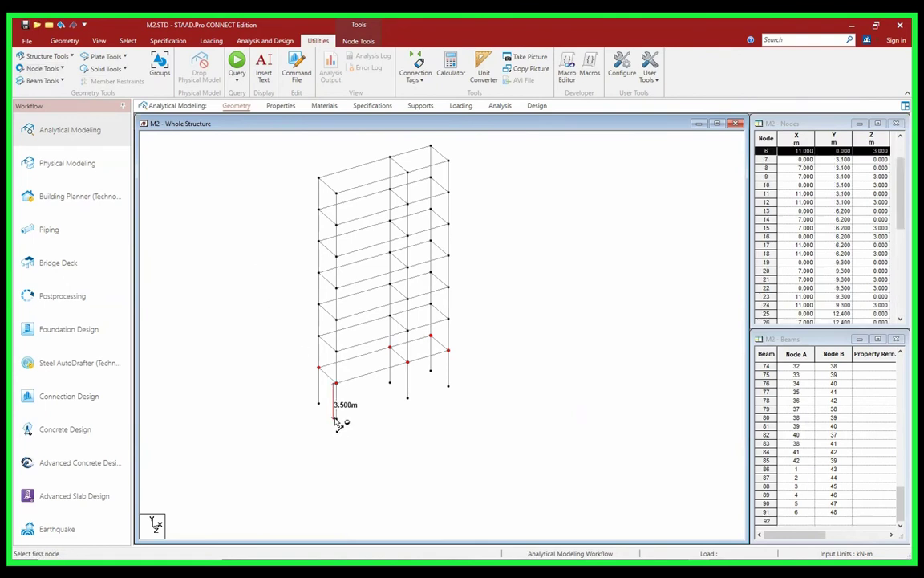
click(334, 418)
Step: Measure each storey height node to node along the rear corner column at X = 0, from ground floor to terrace
click(319, 337)
click(319, 305)
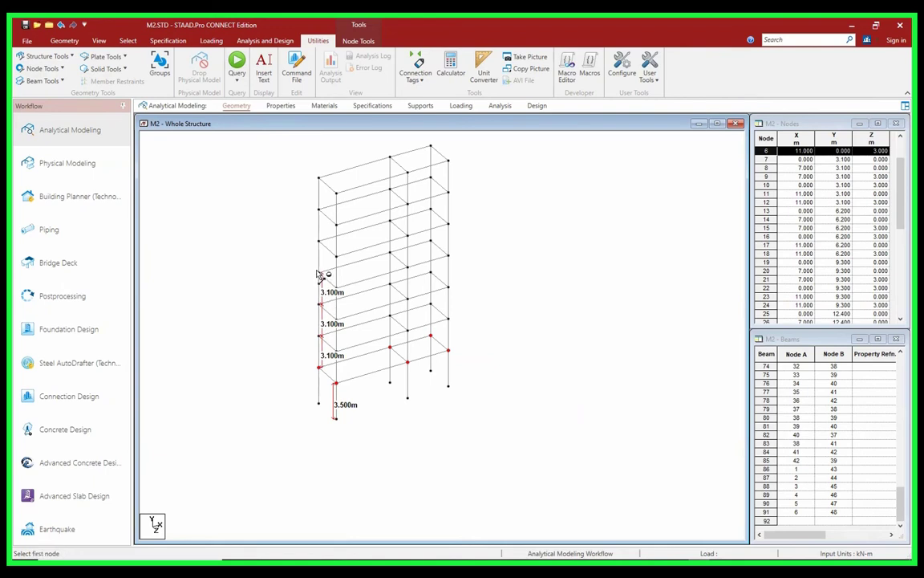
click(319, 271)
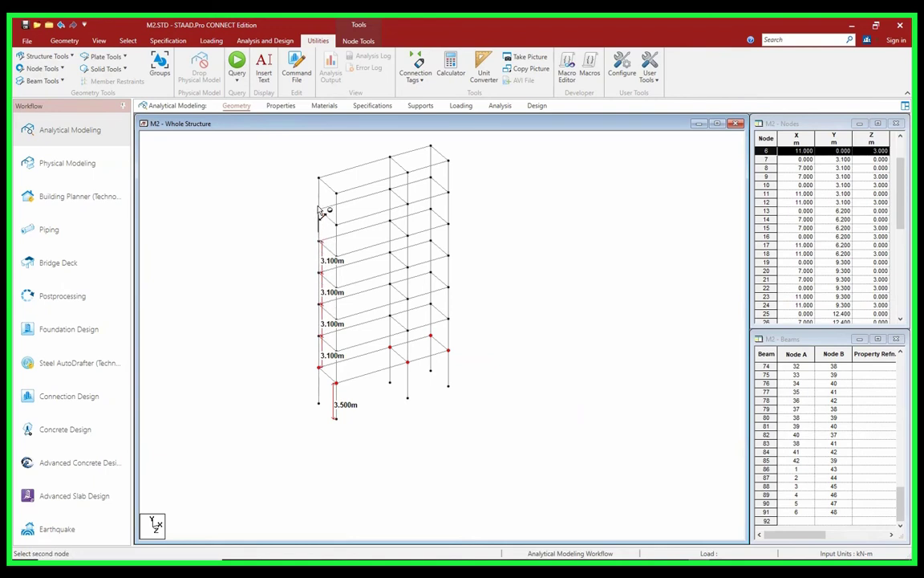
click(319, 211)
click(319, 179)
key(Escape)
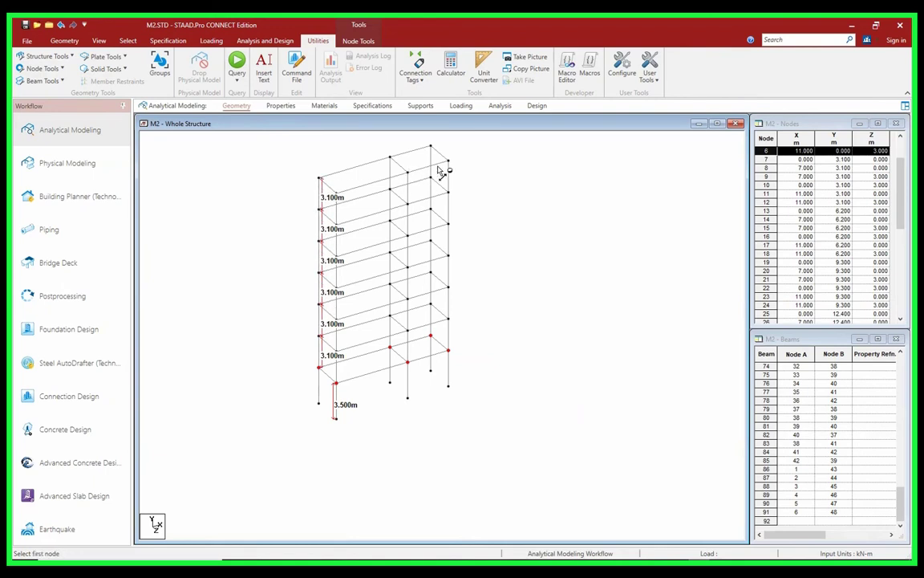
Step: Measure the overall height from terrace to ground floor along the front corner column at X = 11 m, and clear the node selection
click(448, 161)
click(448, 349)
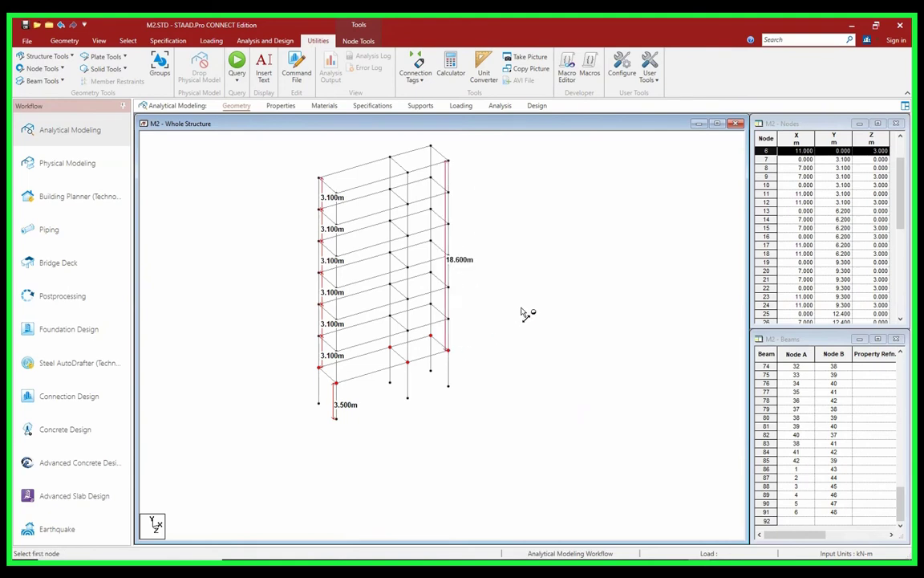
scroll(524, 272, down, 2)
click(524, 273)
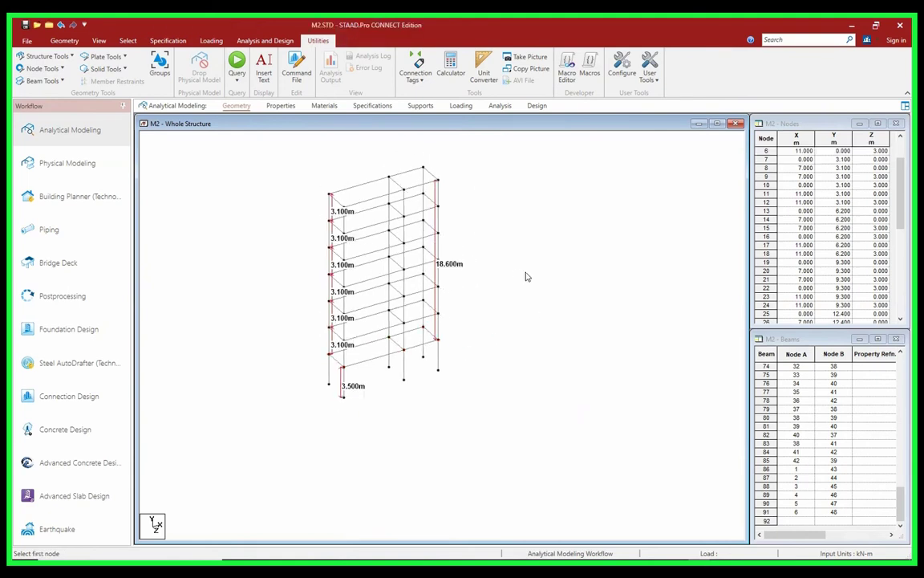
Step: Remove the node distance dimensions from the frame and check the column supports in the reference elevation
click(42, 68)
click(60, 129)
scroll(308, 250, down, 1)
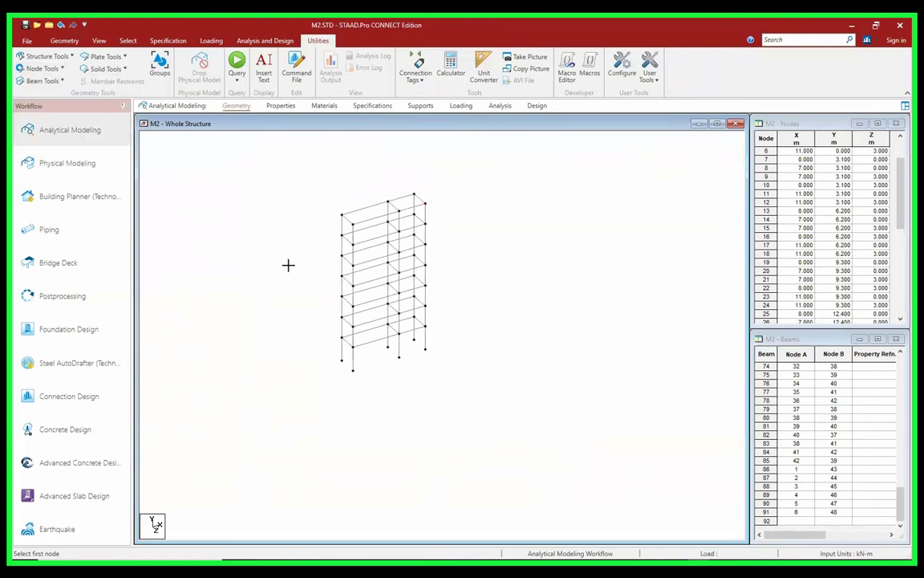
middle_drag(279, 252, 288, 294)
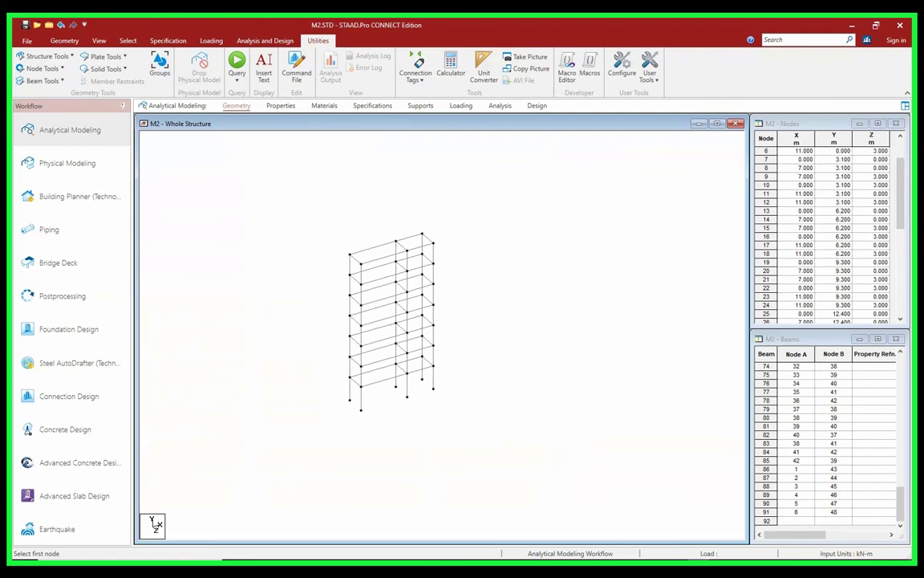
key(alt+Tab)
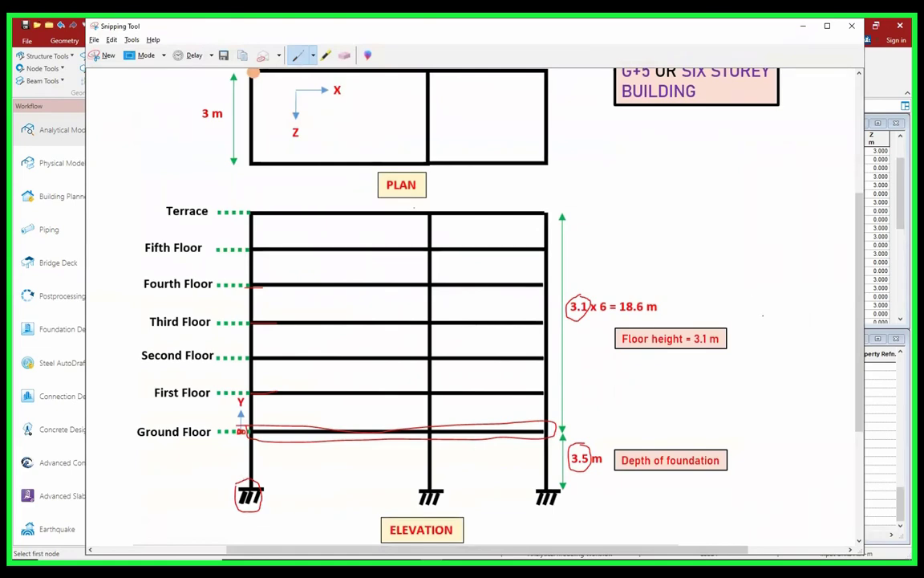
click(806, 28)
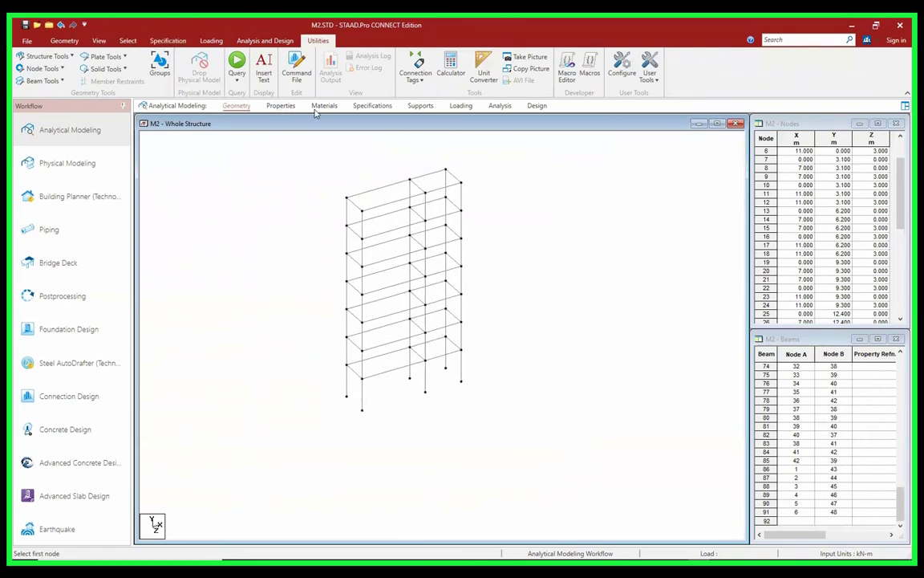
Step: Delete the existing Support 2 definition from the structure's supports
click(420, 106)
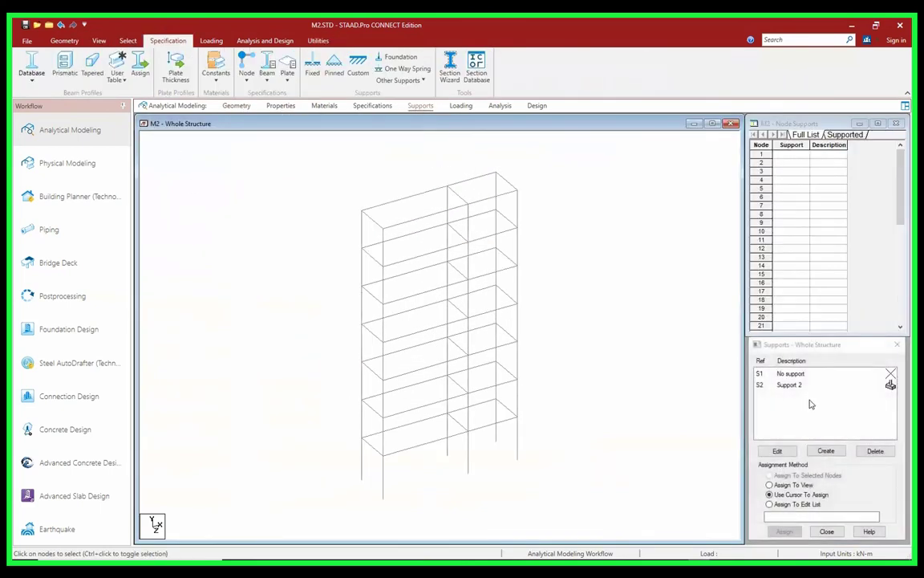
click(809, 386)
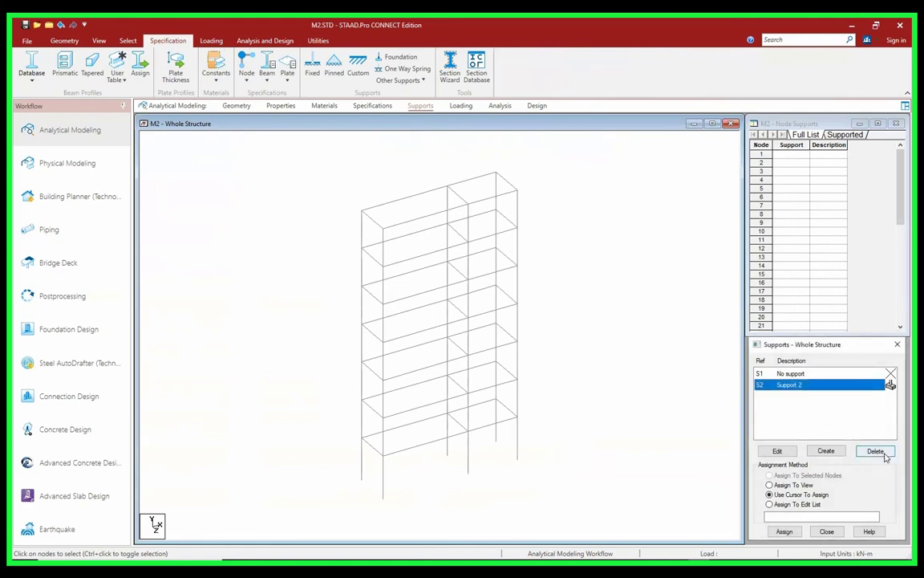
click(875, 451)
click(835, 474)
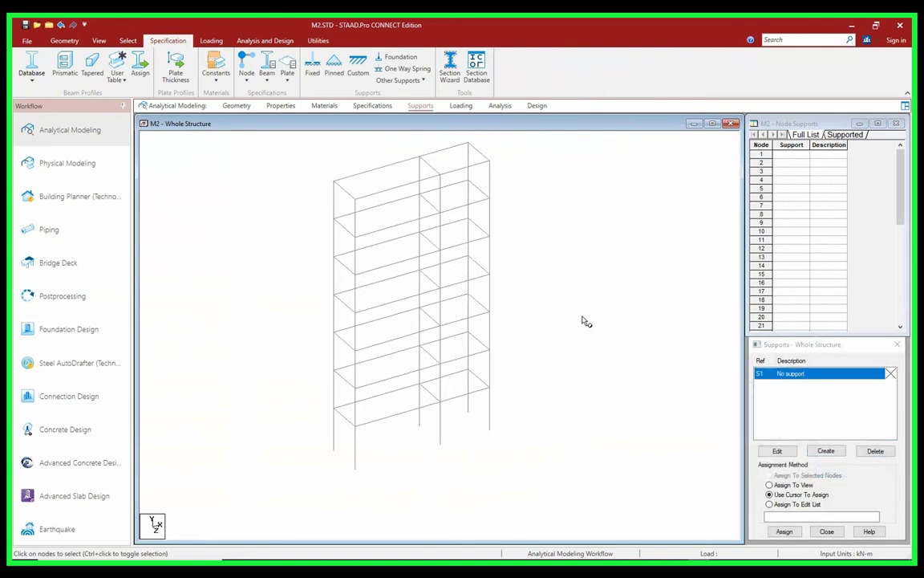
Step: Create a new fixed support definition for the structure
click(829, 451)
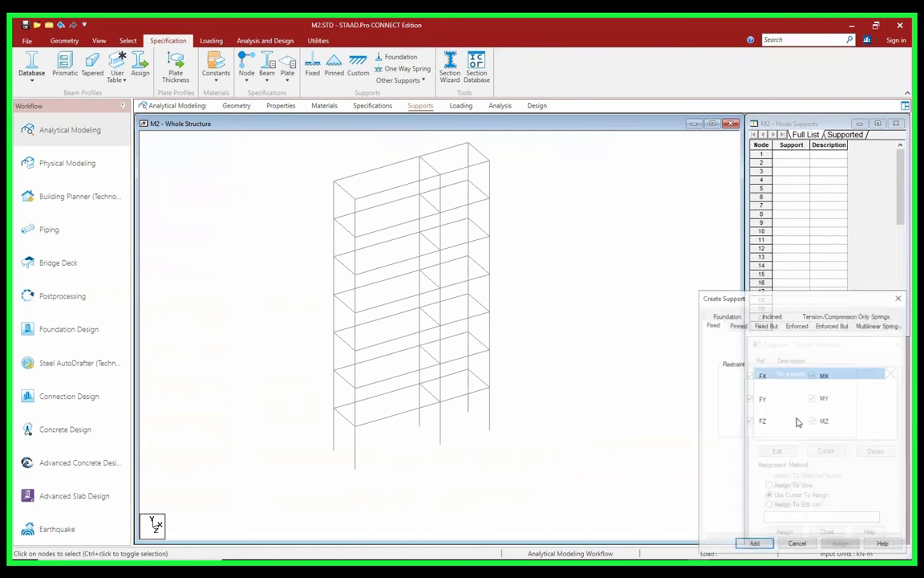
drag(786, 297, 542, 217)
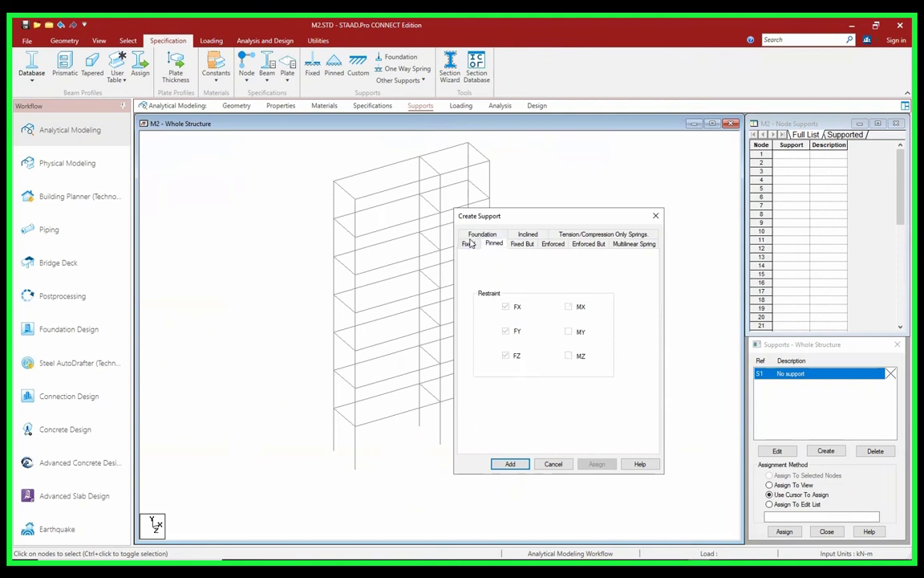
click(514, 464)
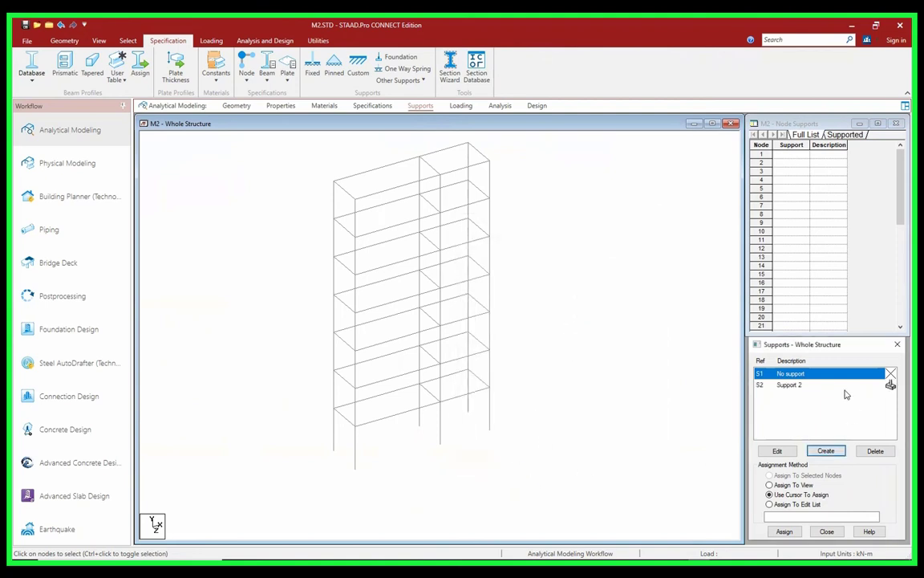
Step: Assign the fixed support to all base nodes of the foundation columns, selecting them in the front view, and show the frame in isometric view
click(812, 386)
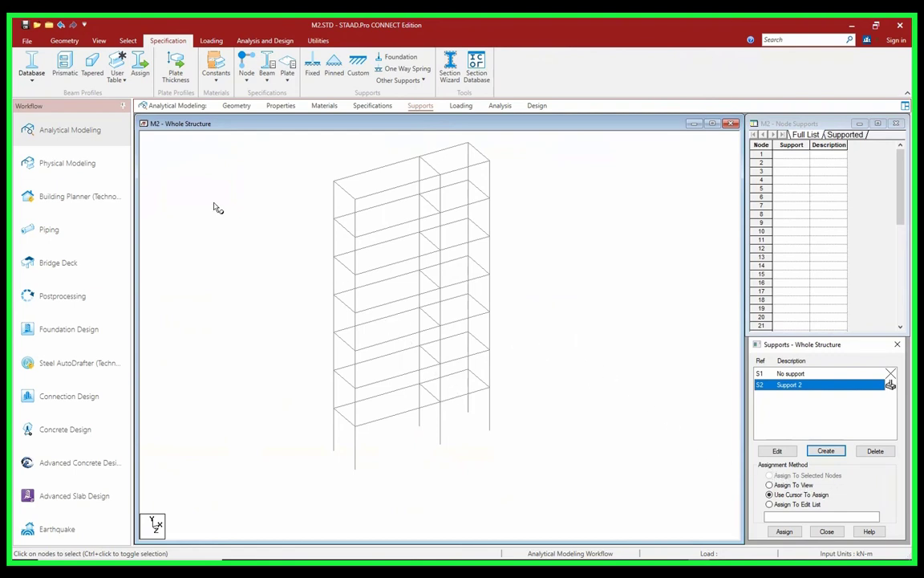
click(67, 42)
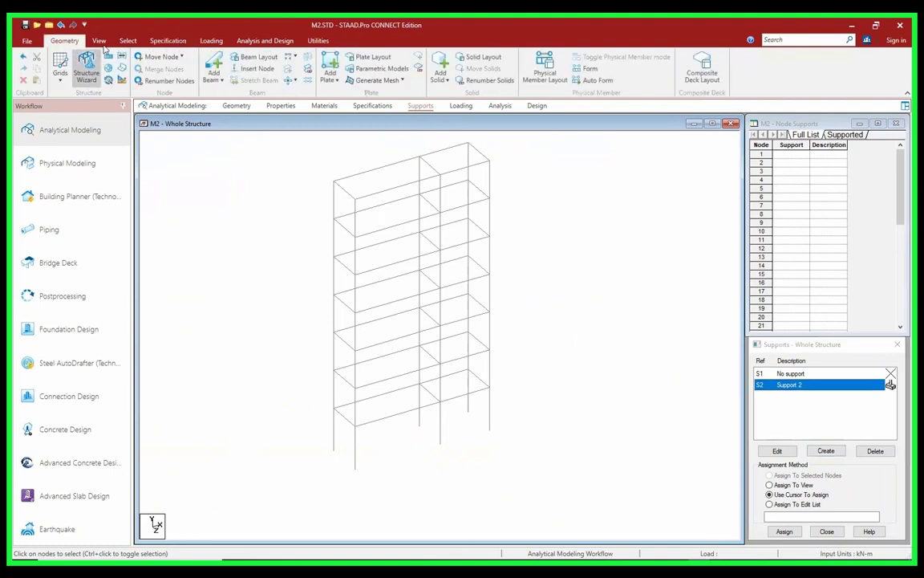
click(99, 41)
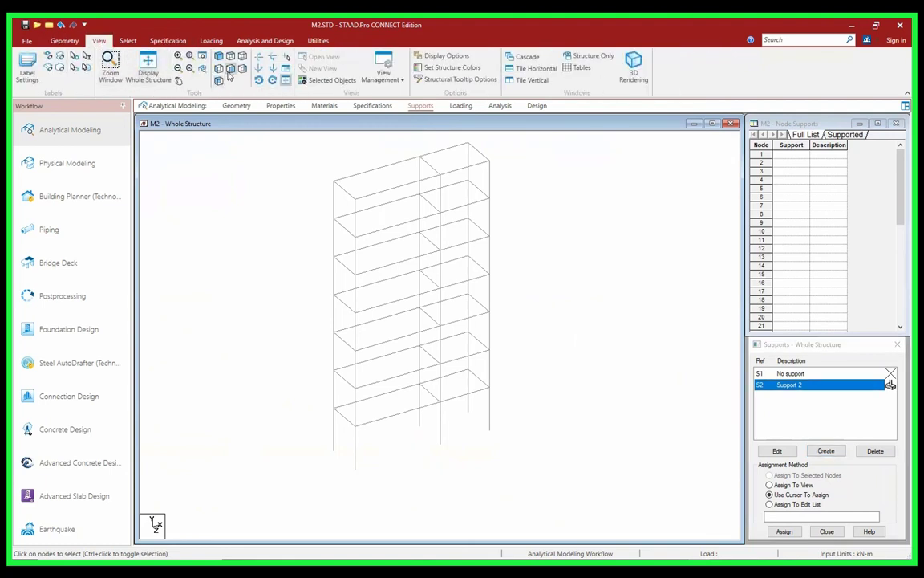
click(219, 56)
click(64, 41)
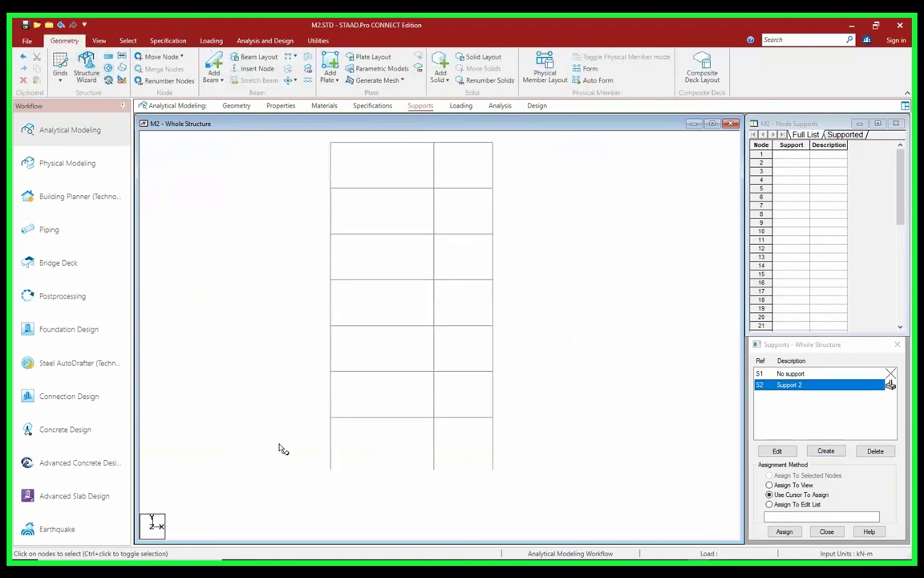
drag(282, 444, 549, 503)
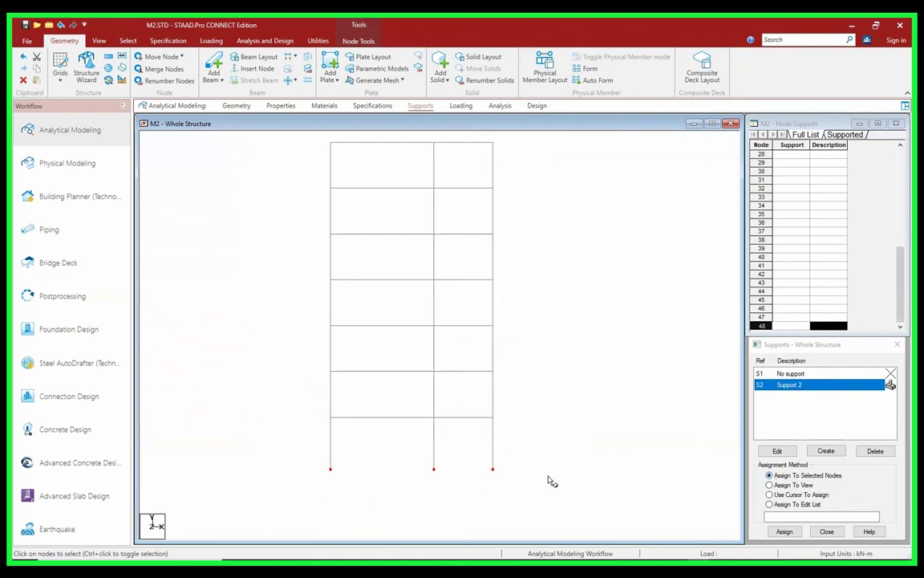
click(784, 531)
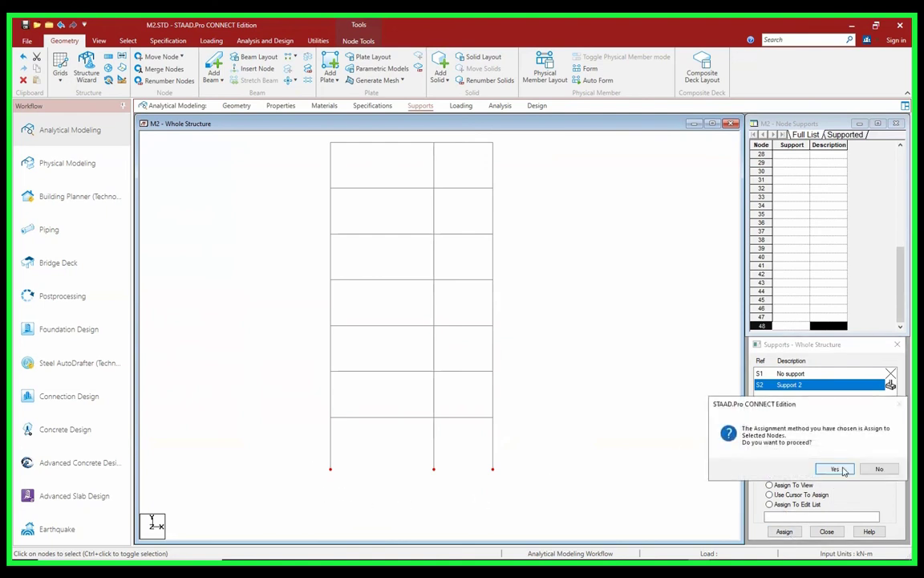
click(835, 469)
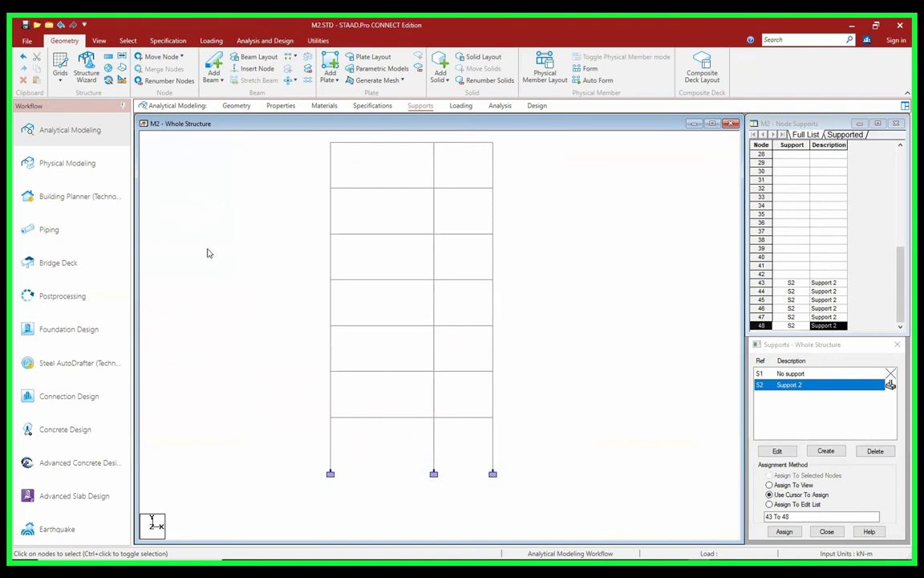
click(98, 41)
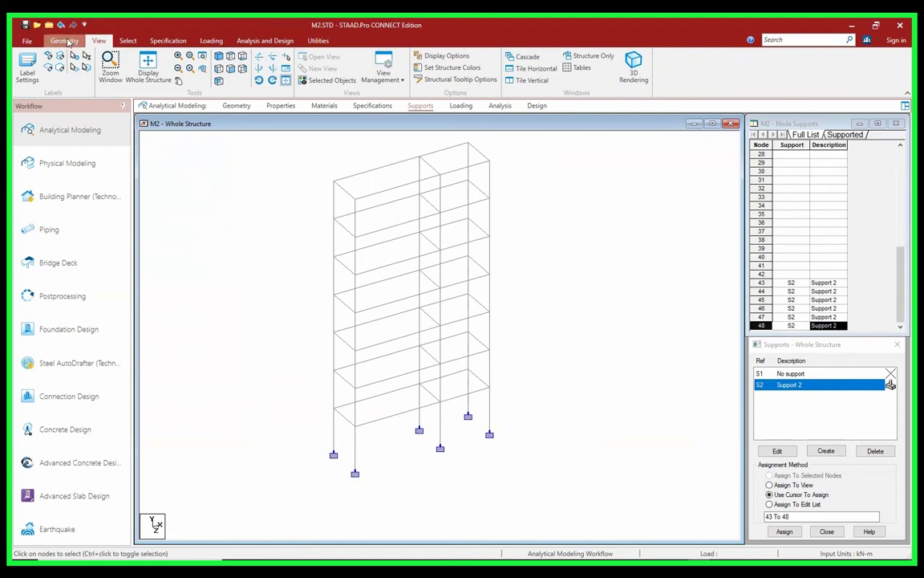
click(64, 40)
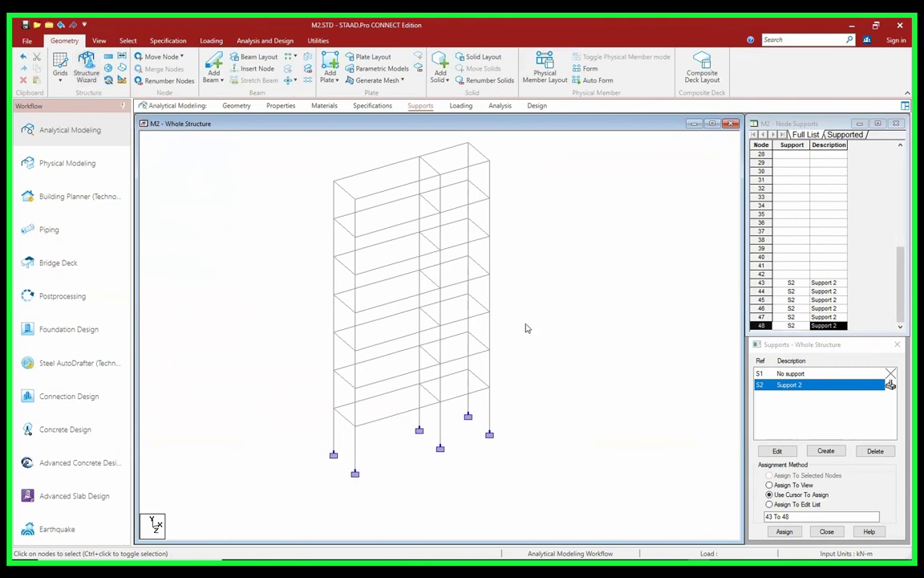